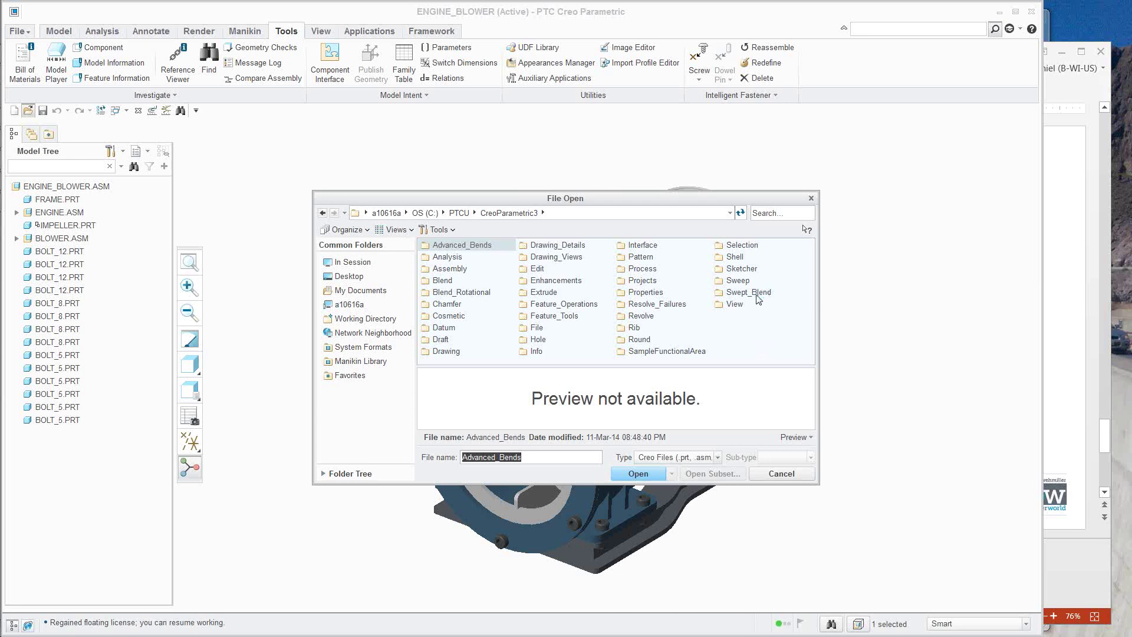
Cancel opening a file and browse the course folders in PTC Class Materials on the D: drive in Windows Explorer
click(810, 198)
mouse_move(22, 121)
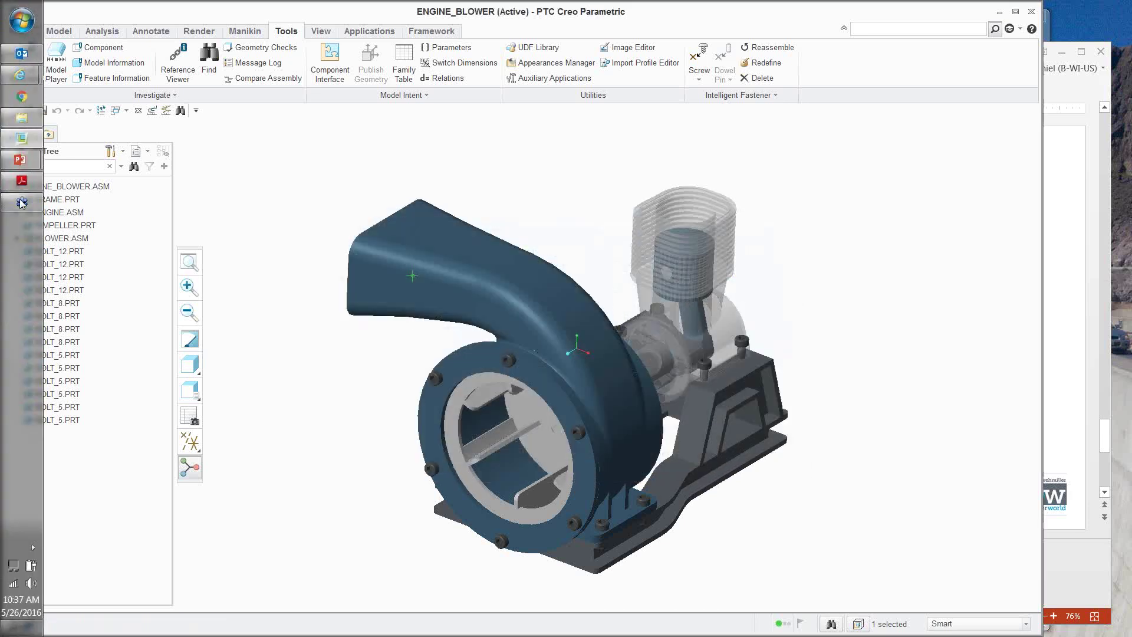
click(22, 121)
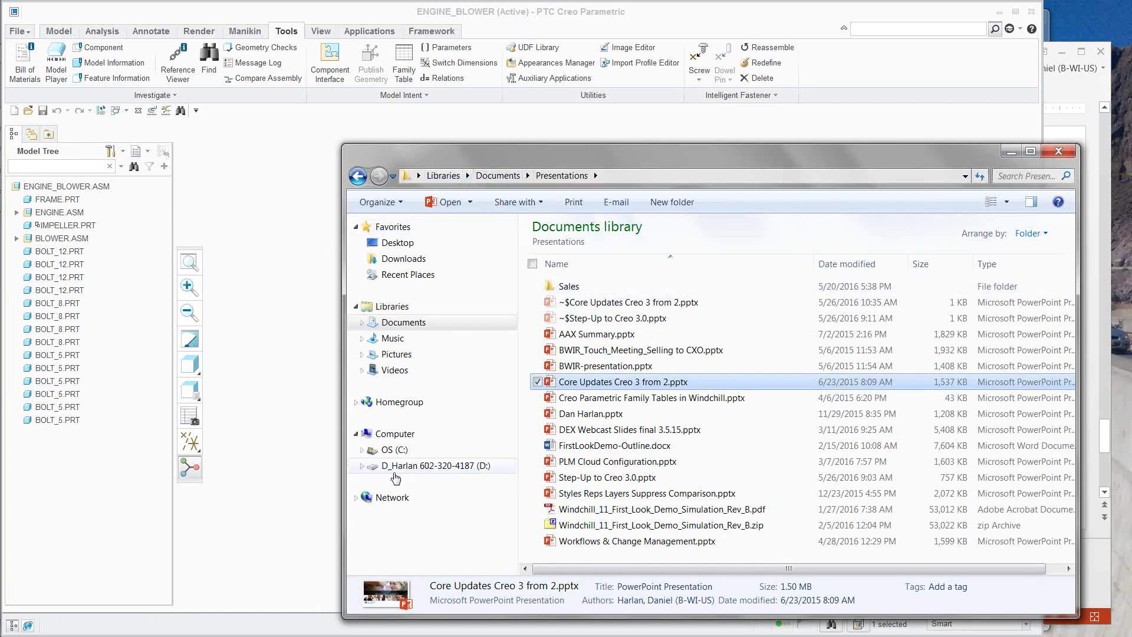
click(430, 465)
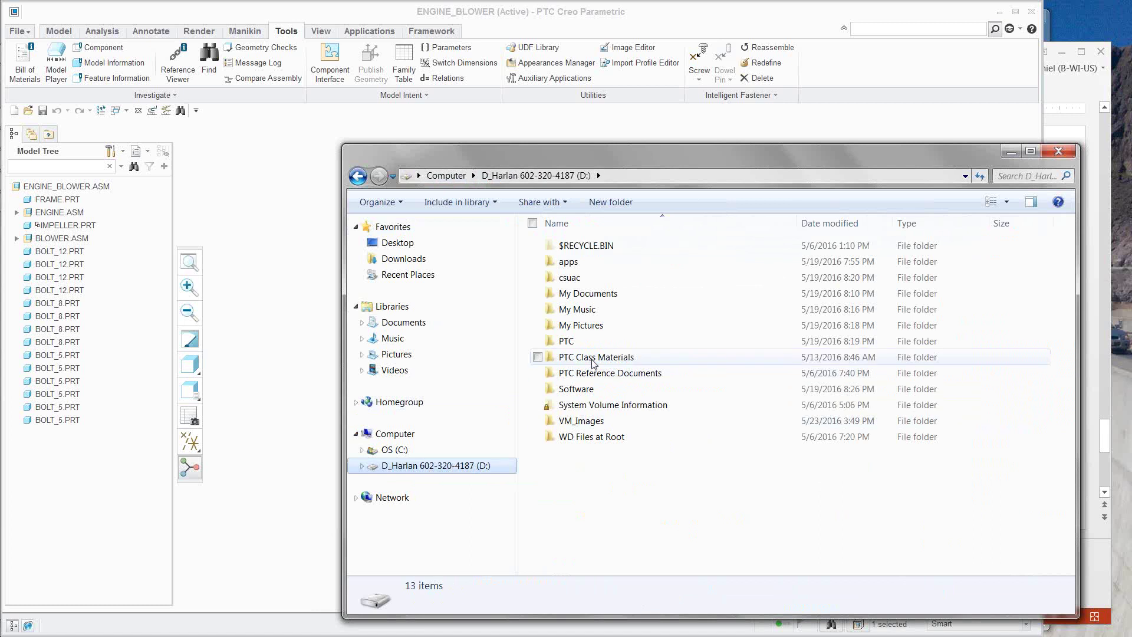
click(592, 359)
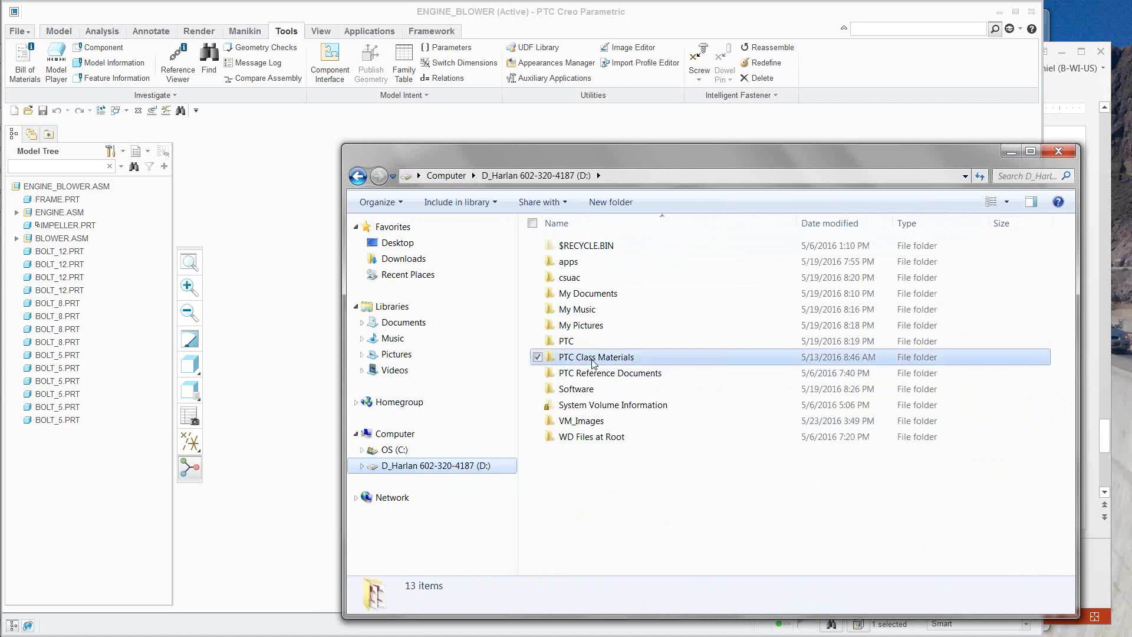
double_click(555, 358)
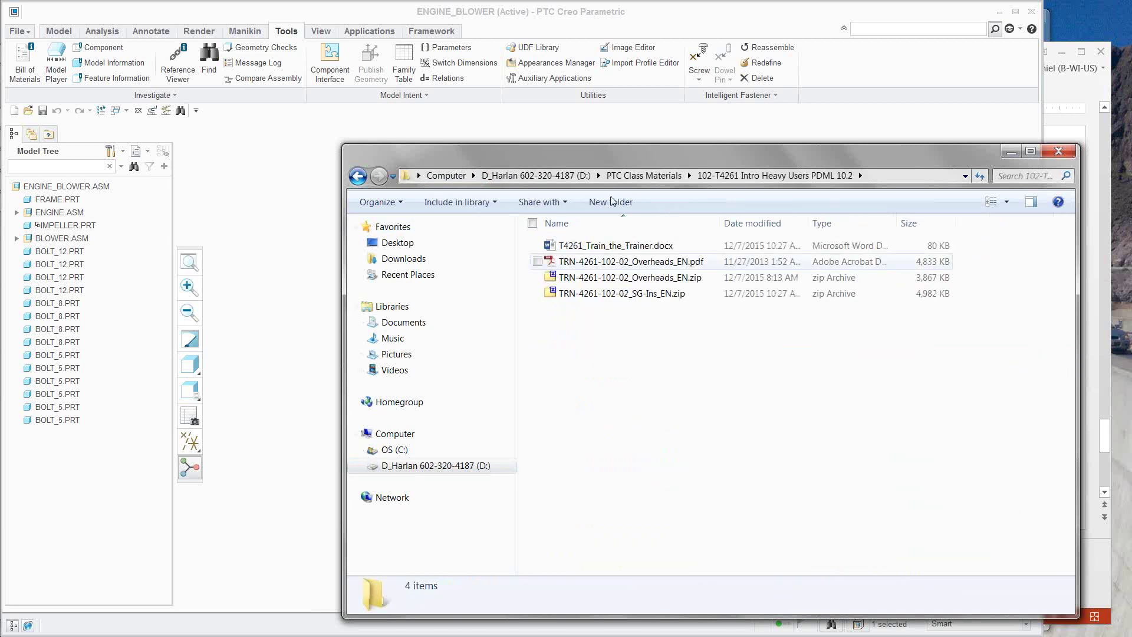
click(634, 177)
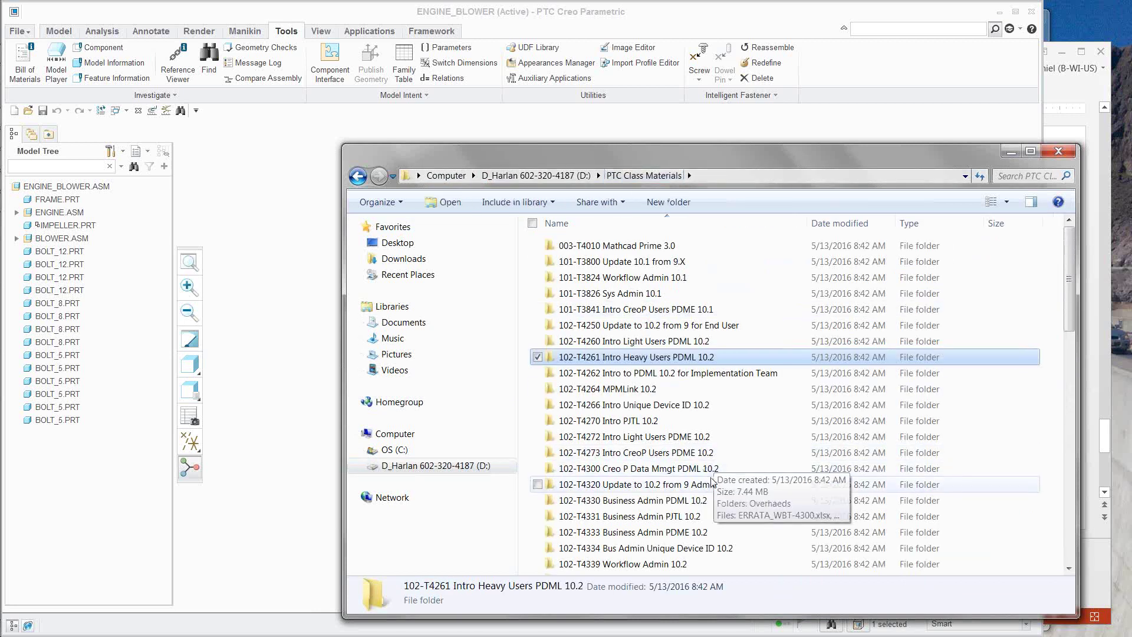
scroll(714, 482, down, 6)
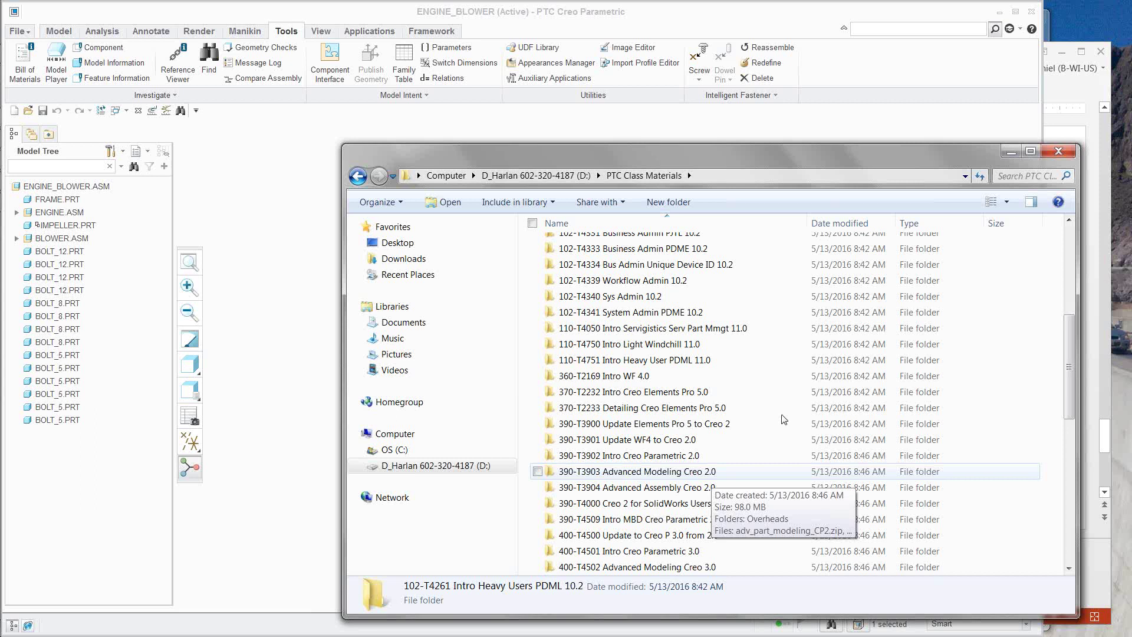
click(271, 403)
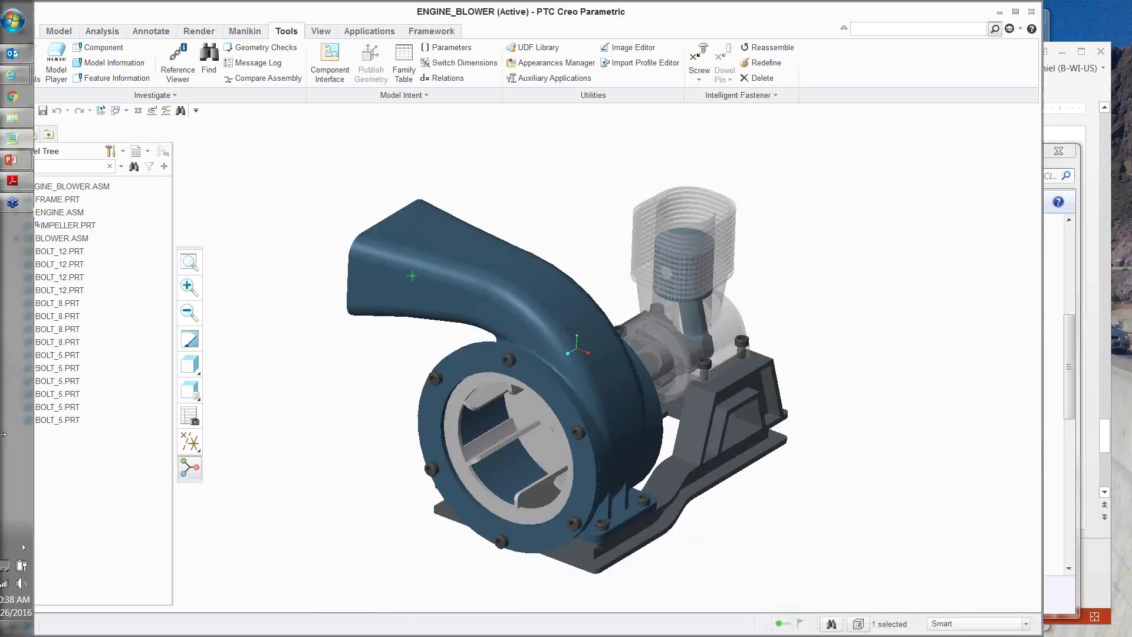
Open IMPELLER.PRT from the ENGINE_BLOWER assembly in its own window
right_click(53, 228)
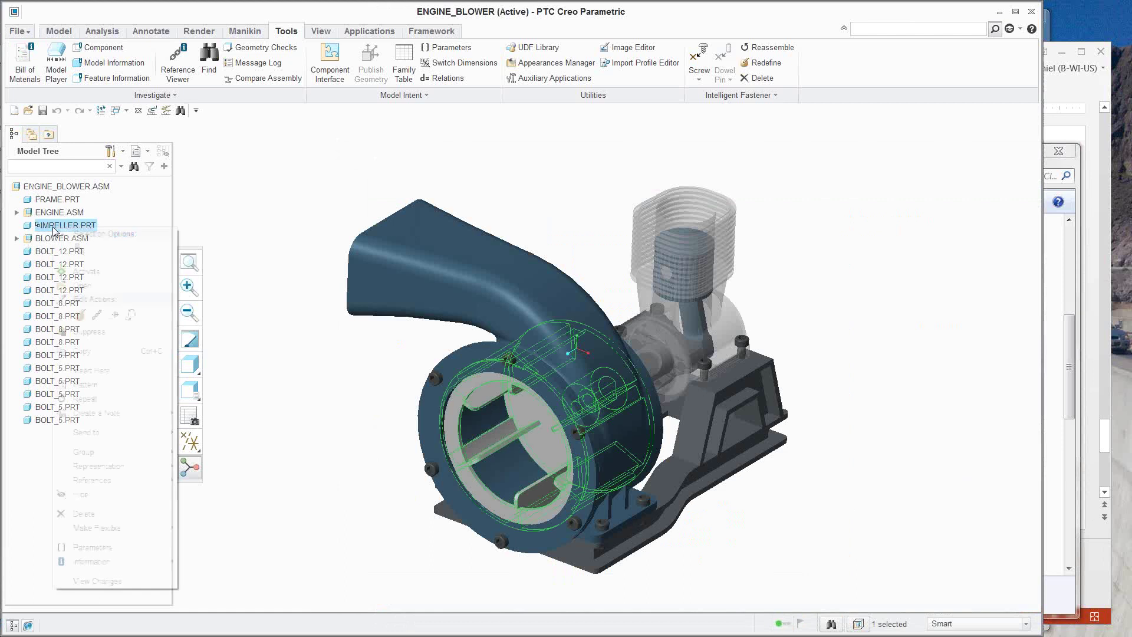
click(82, 288)
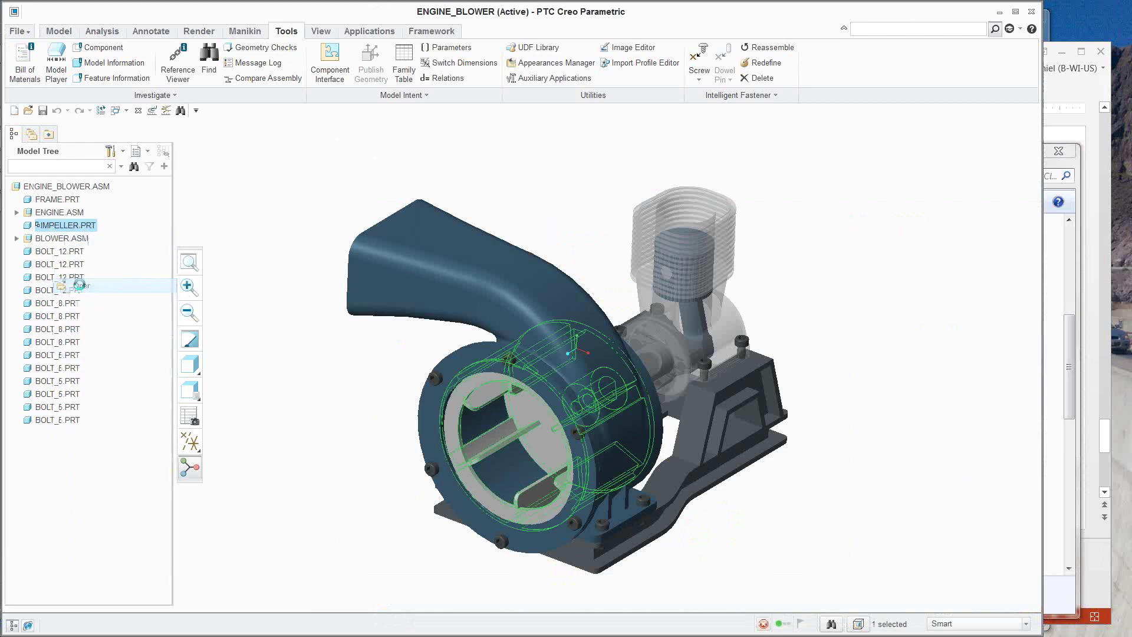
middle_drag(439, 364, 822, 359)
scroll(822, 363, up, 2)
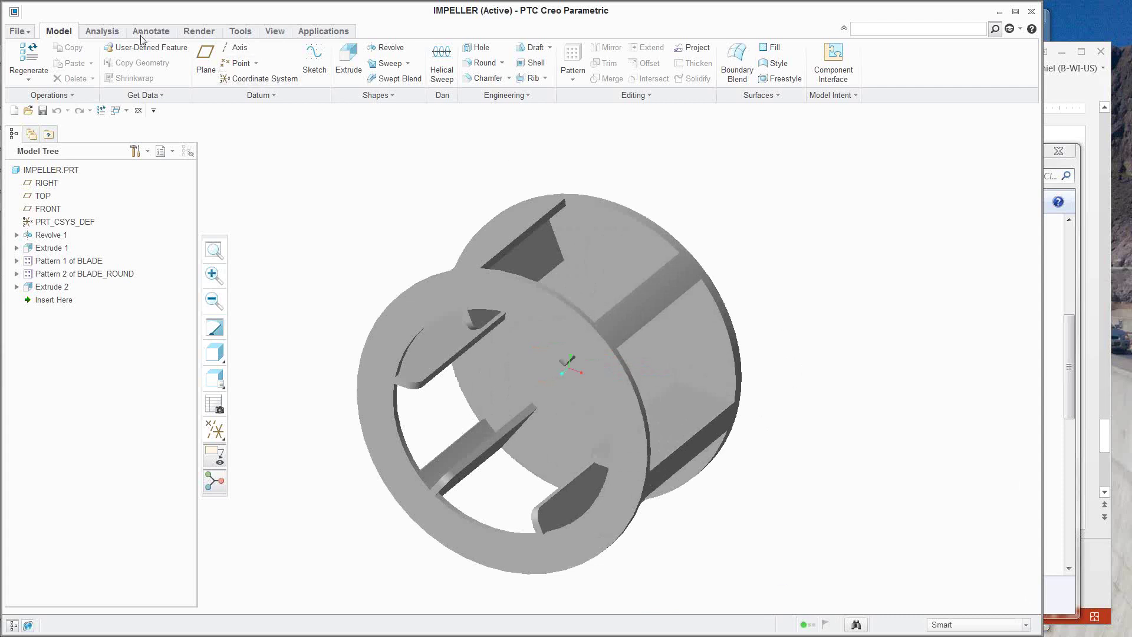
Search the commands for "appearan" and open the Appearance Gallery
click(104, 32)
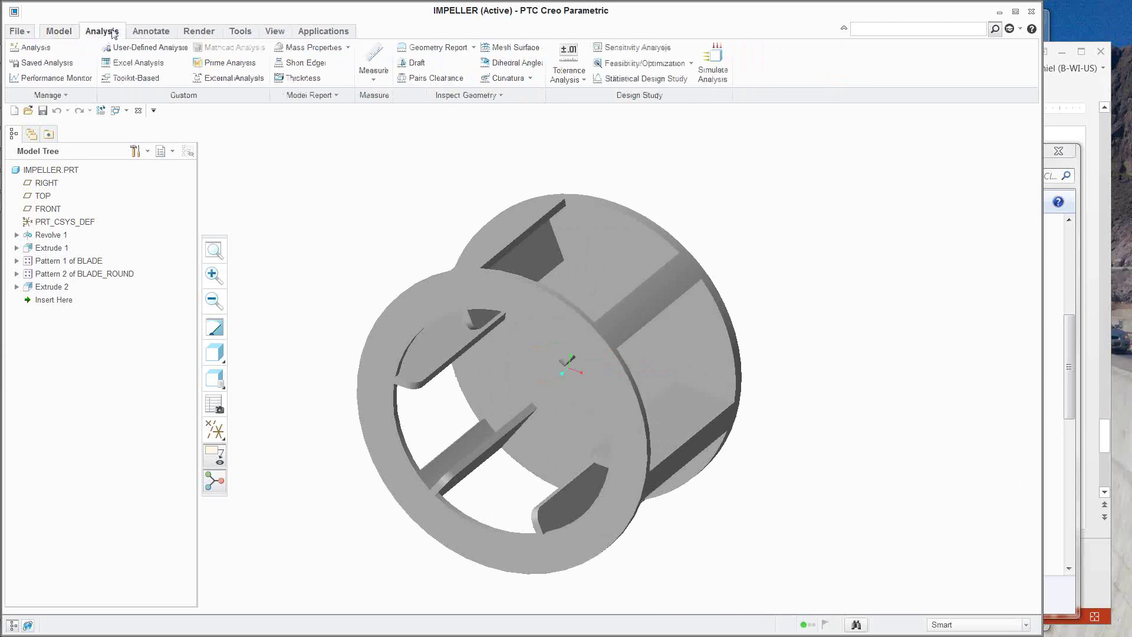
click(240, 32)
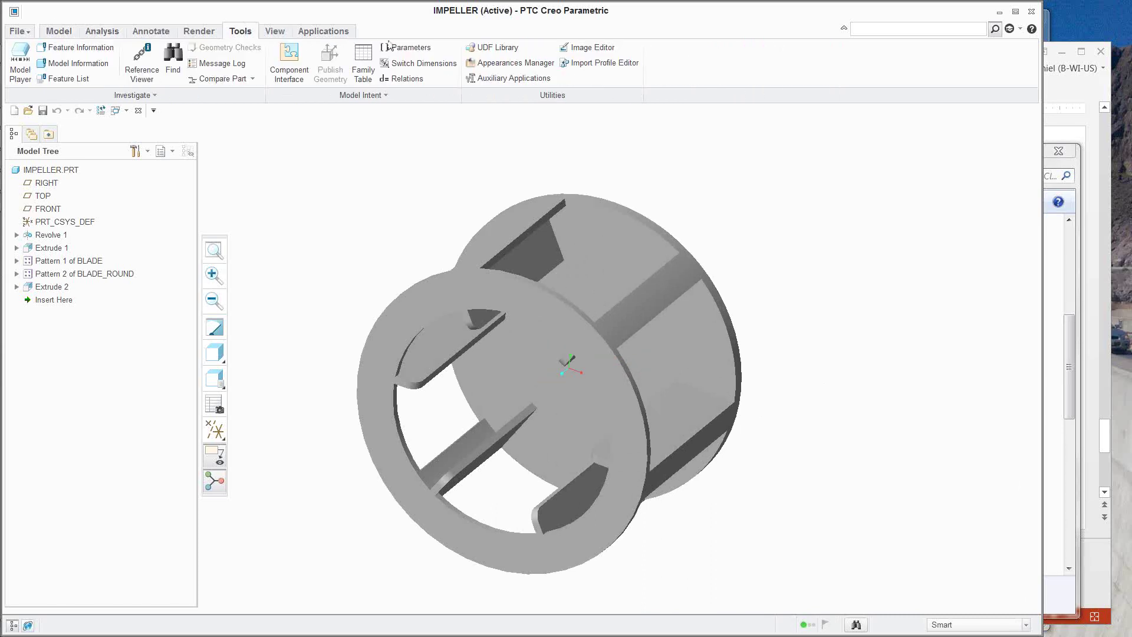
text(a)
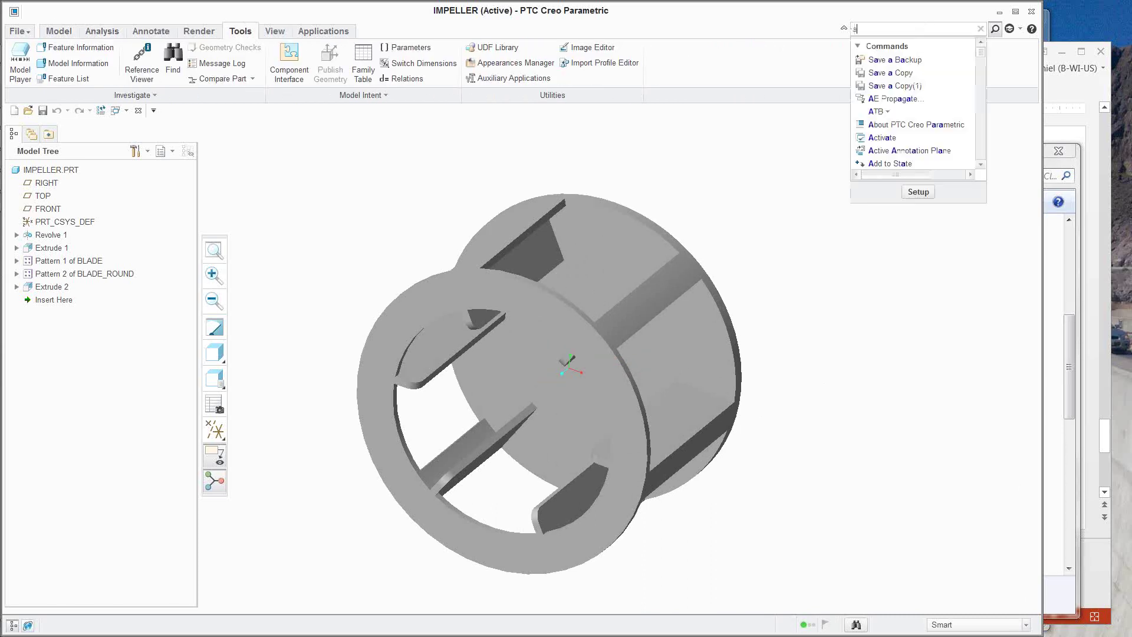
text(ppearan)
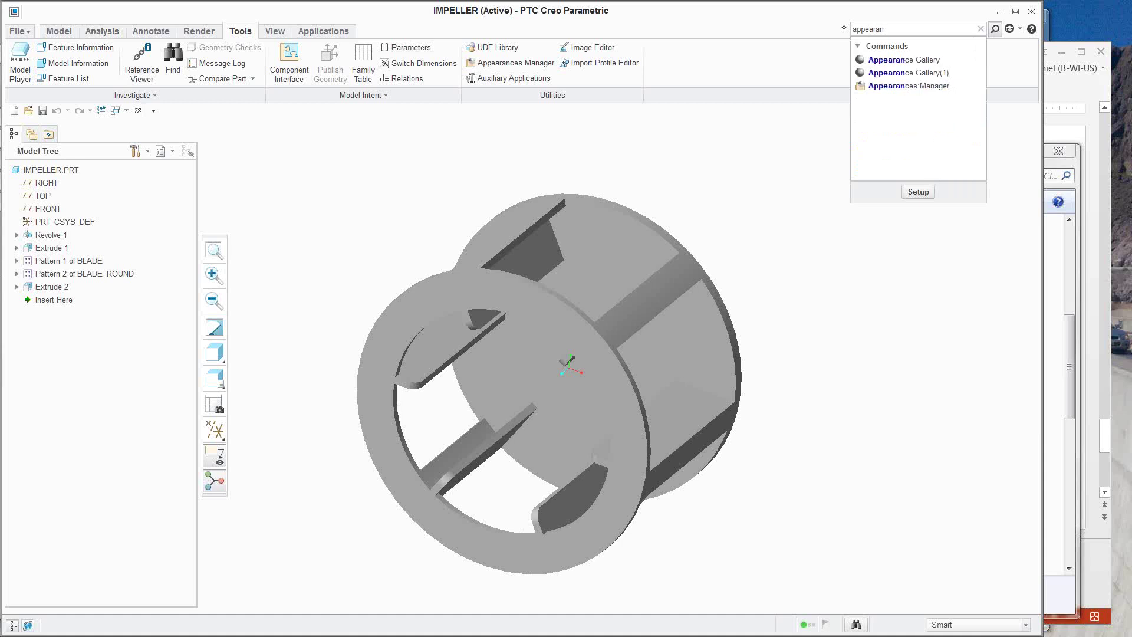
click(888, 61)
click(78, 63)
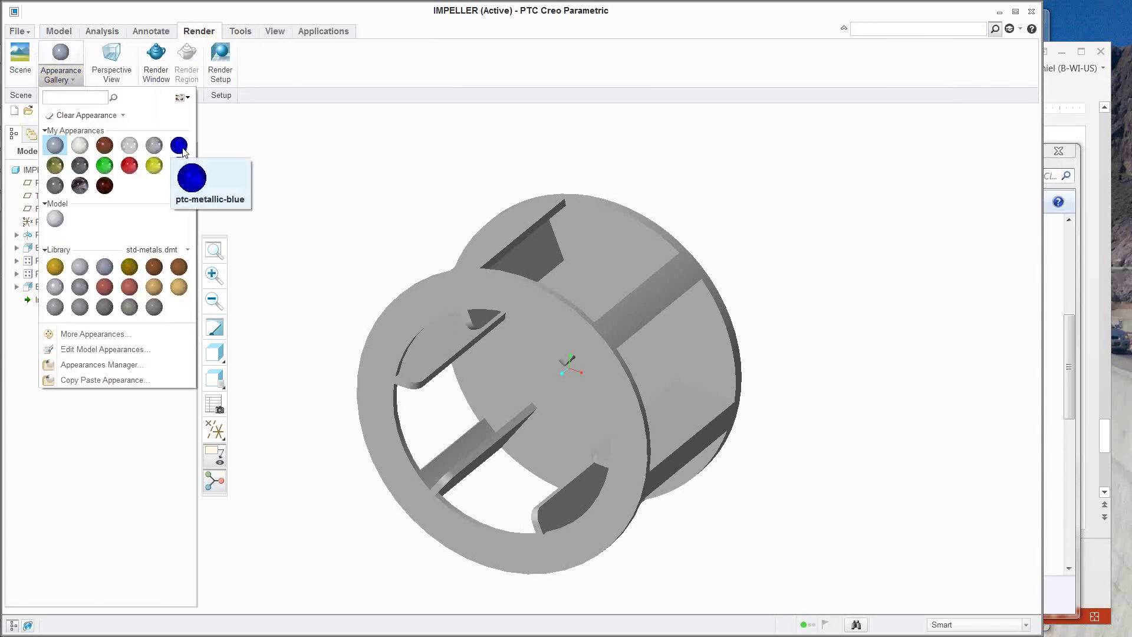
Apply the ptc-metallic-blue appearance to the impeller's front ring face
click(180, 147)
click(495, 283)
middle_click(807, 209)
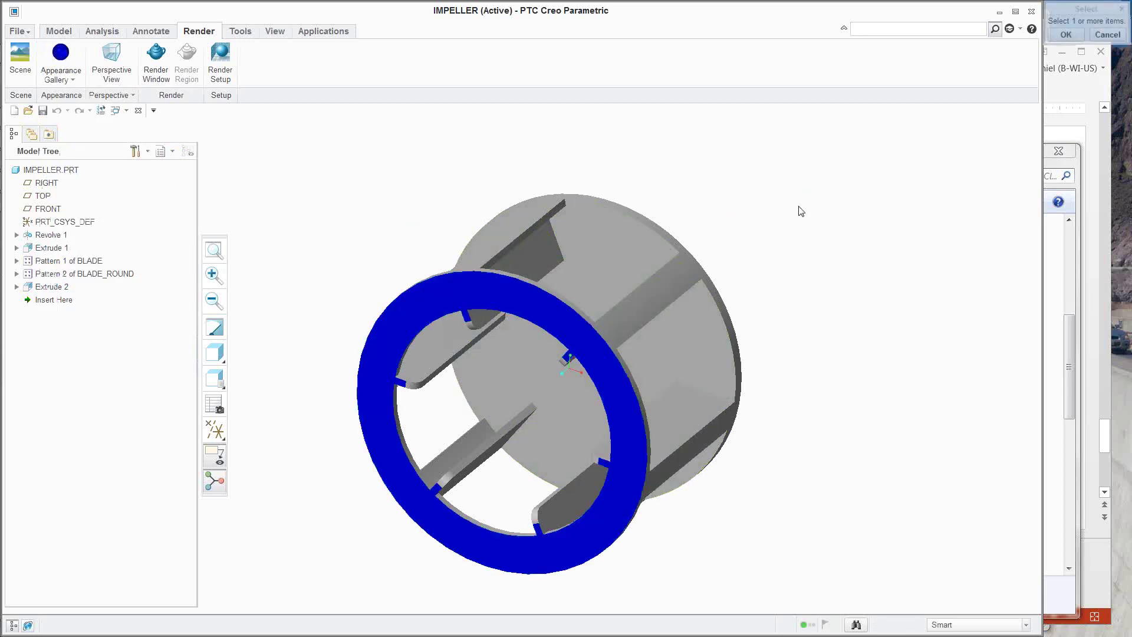
middle_drag(801, 230, 697, 323)
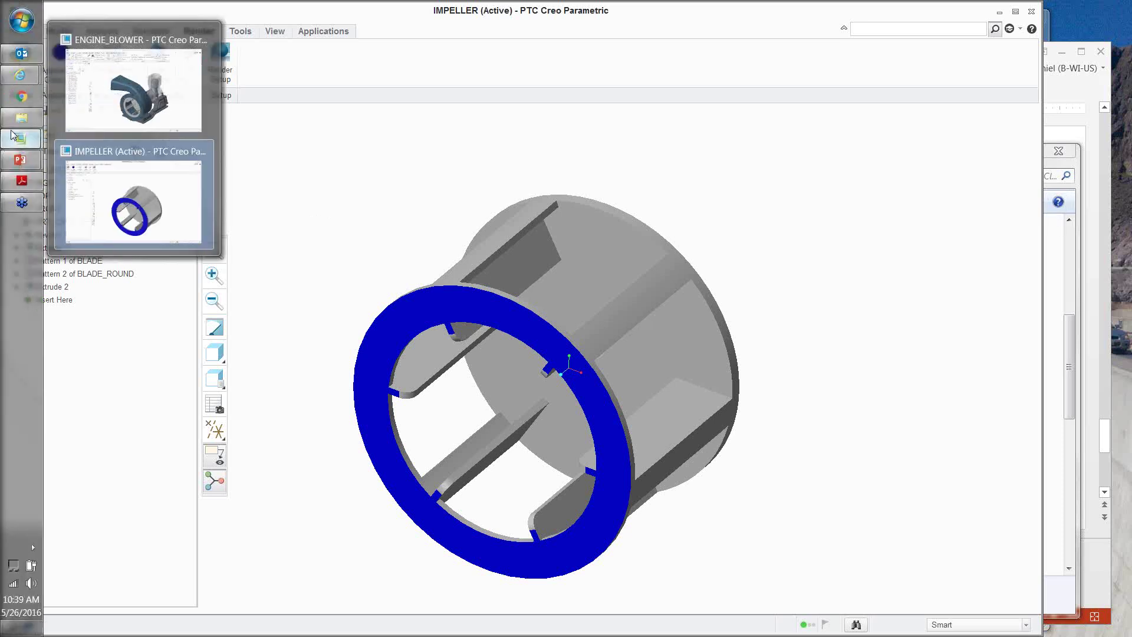
Switch to Windows Explorer and open creo3_m060_whatsnew_parametric.pdf from the Creo 3.0 folder in PTC Reference Documents on the D: drive
mouse_move(17, 120)
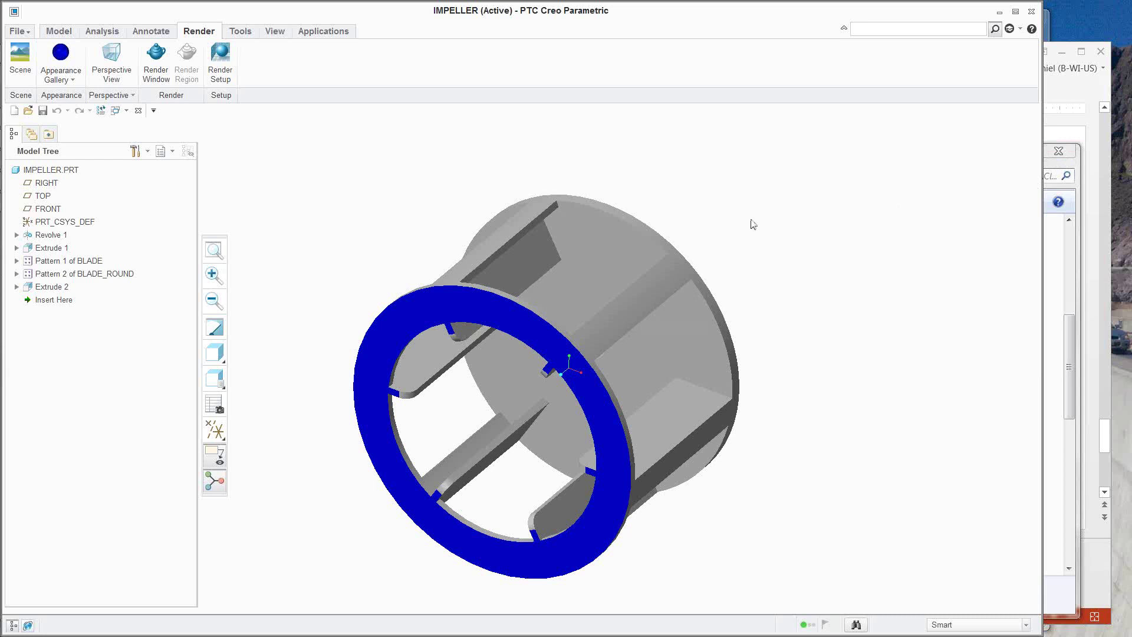
click(1056, 169)
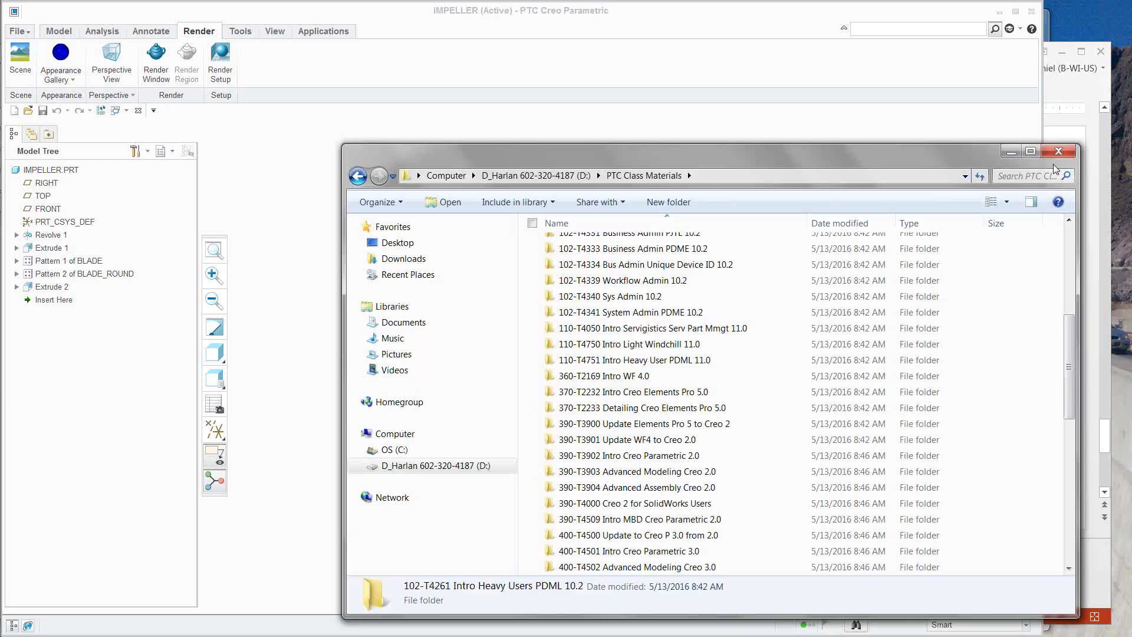
click(529, 175)
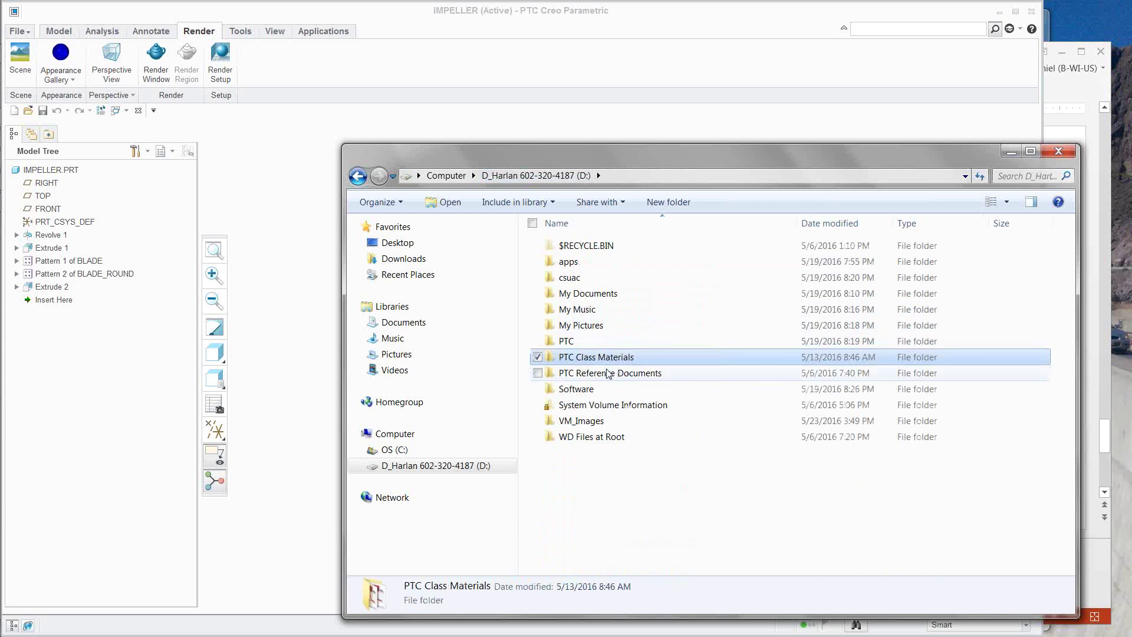
double_click(608, 373)
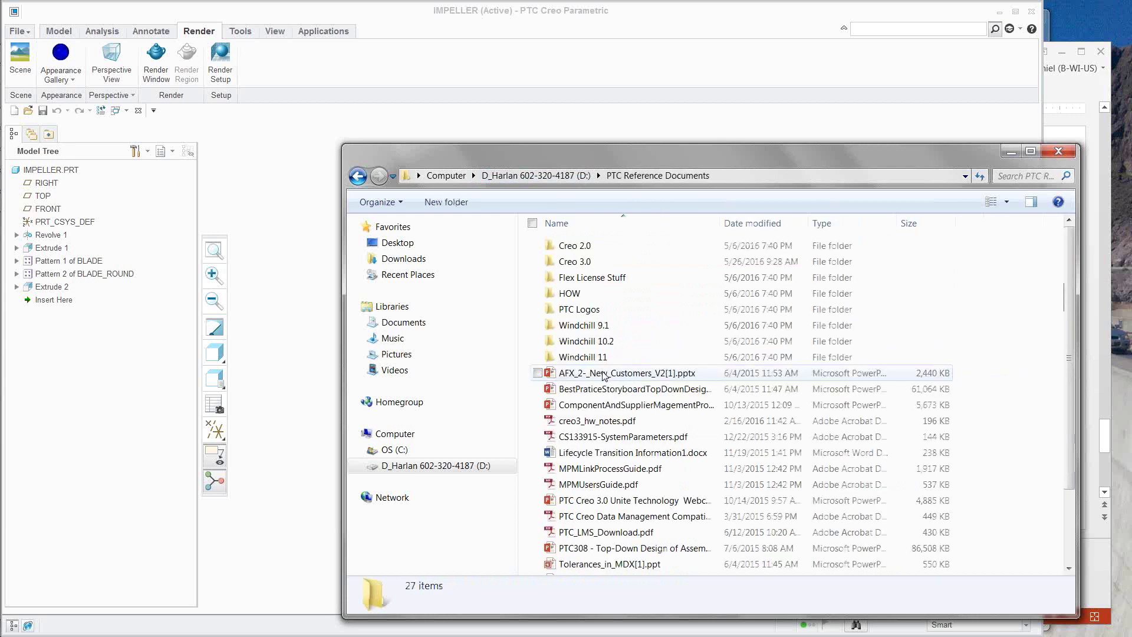
double_click(572, 264)
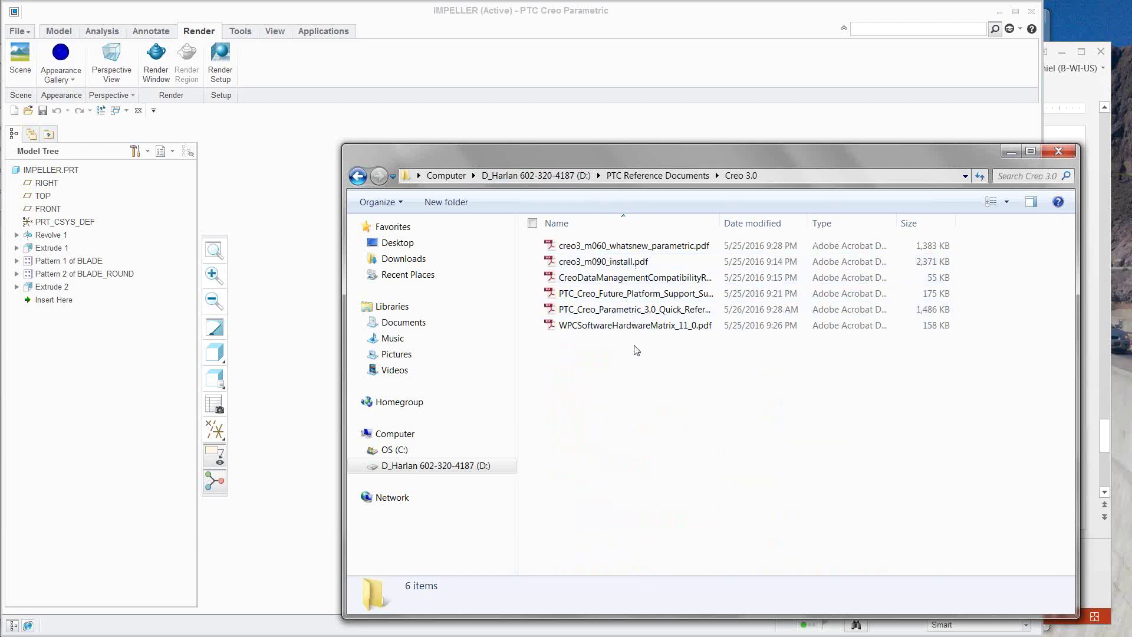
click(639, 248)
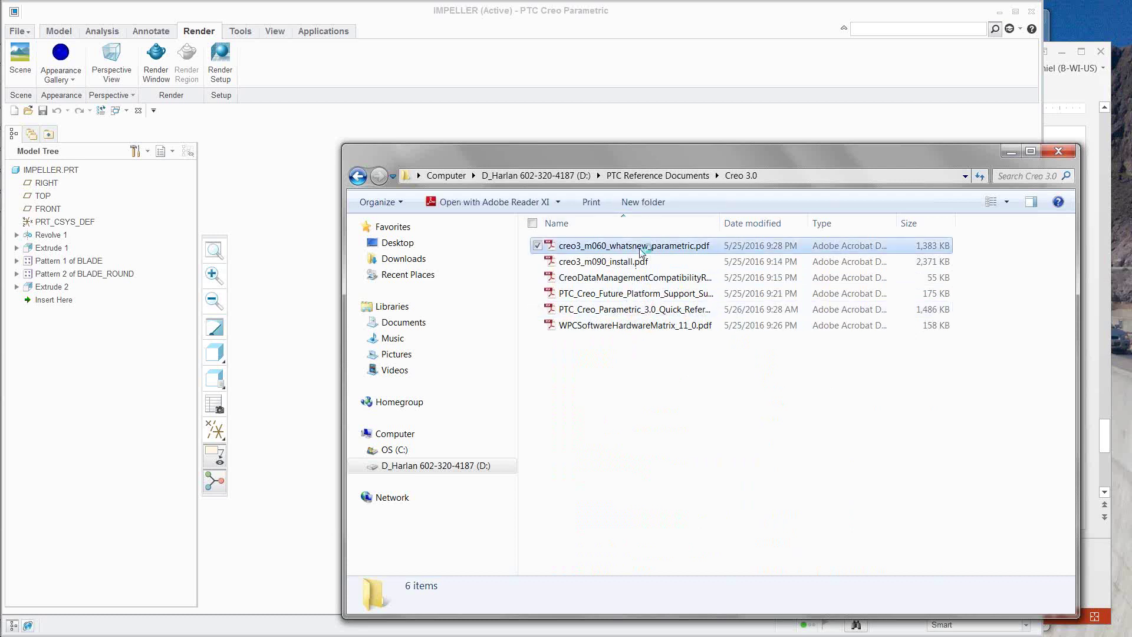
double_click(641, 247)
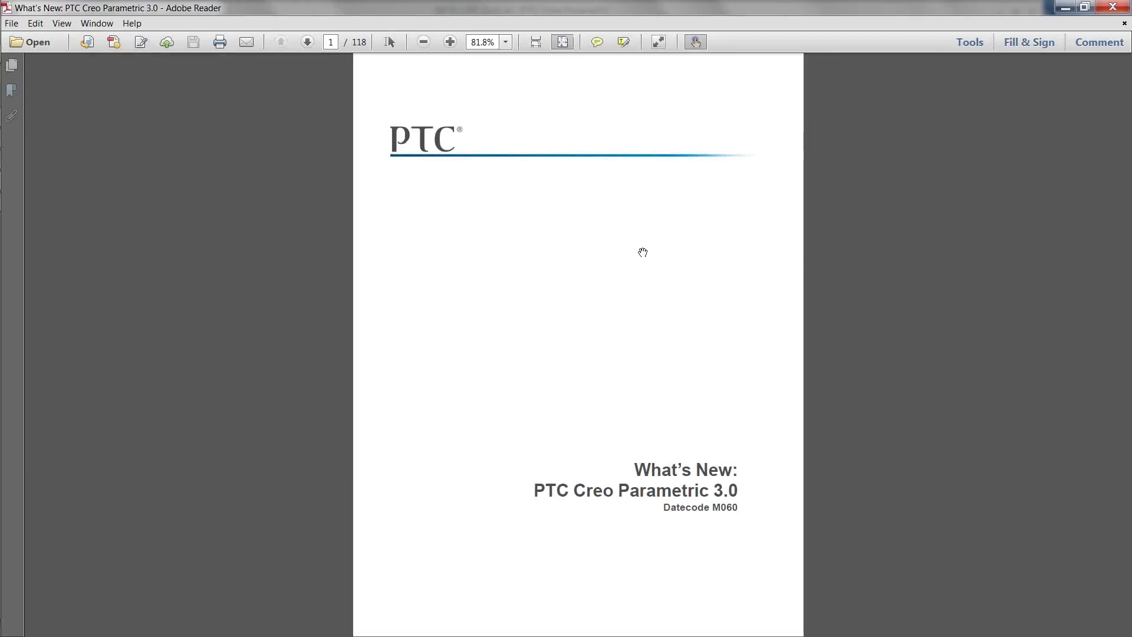
Review the table of contents on pages 3 to 6 of the What's New: PTC Creo Parametric 3.0 document
scroll(643, 253, down, 1)
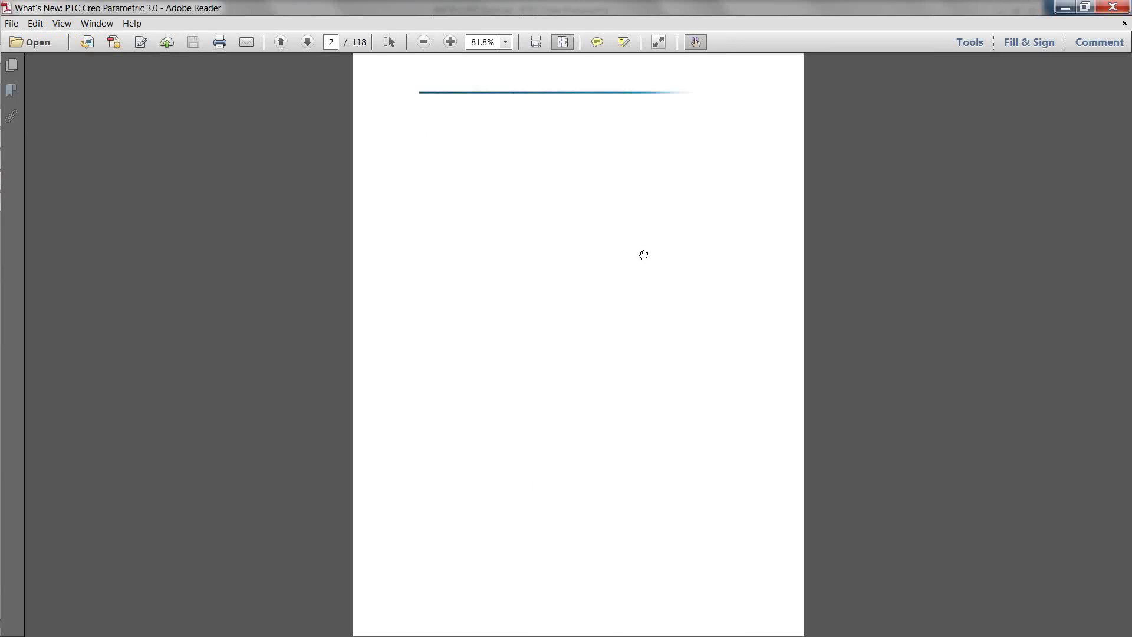
scroll(643, 255, down, 2)
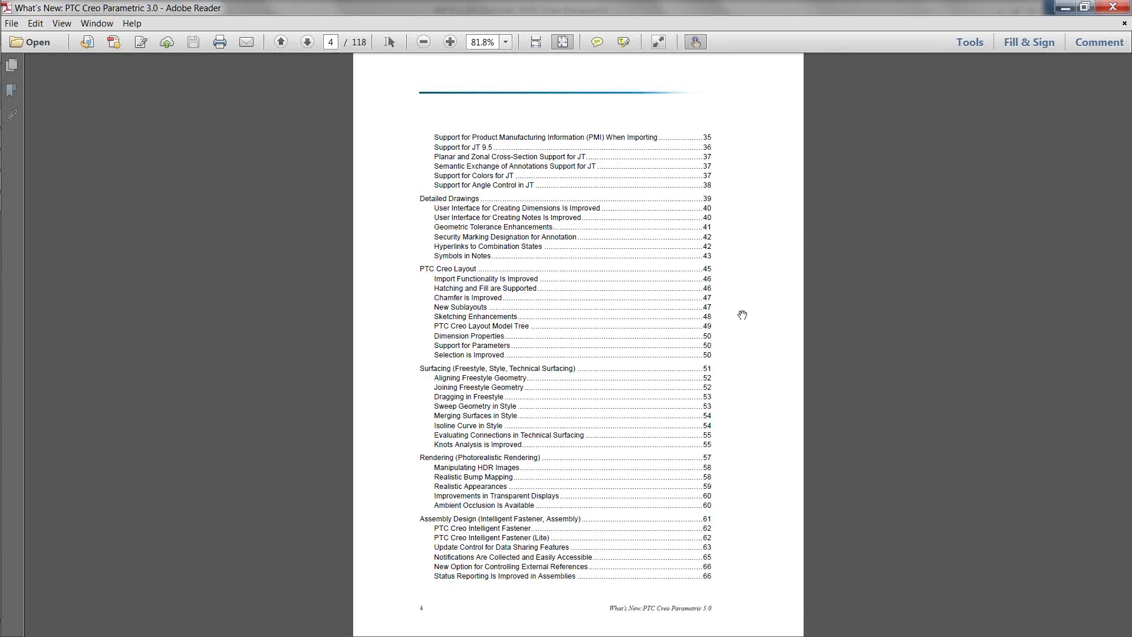
scroll(742, 315, up, 2)
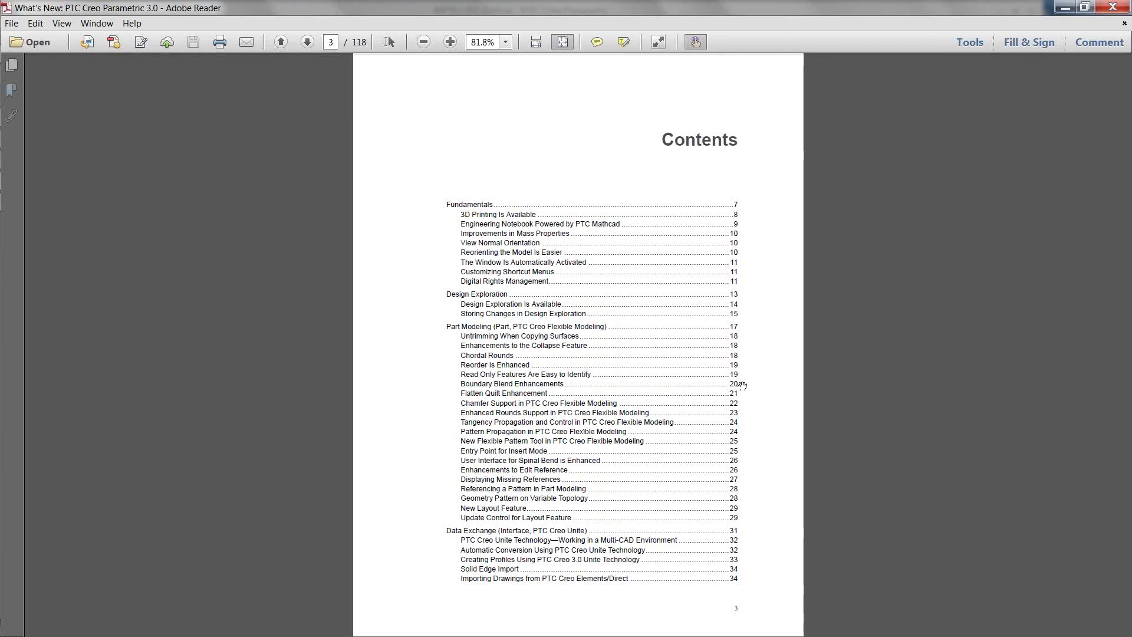
scroll(742, 385, down, 2)
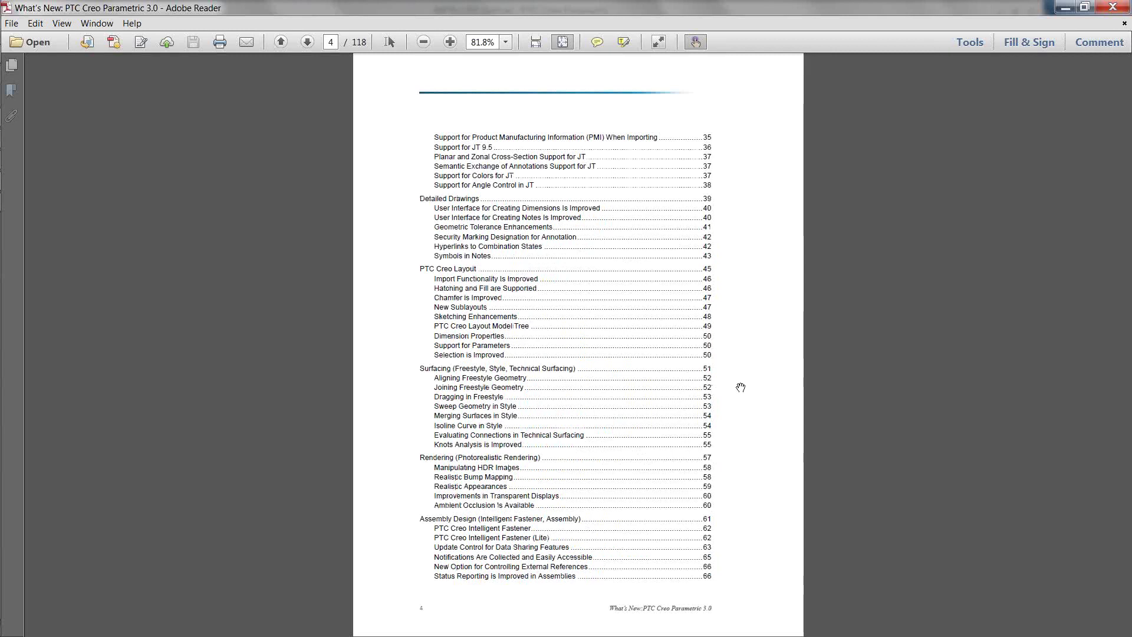
scroll(741, 387, up, 2)
scroll(740, 388, down, 2)
scroll(505, 367, down, 2)
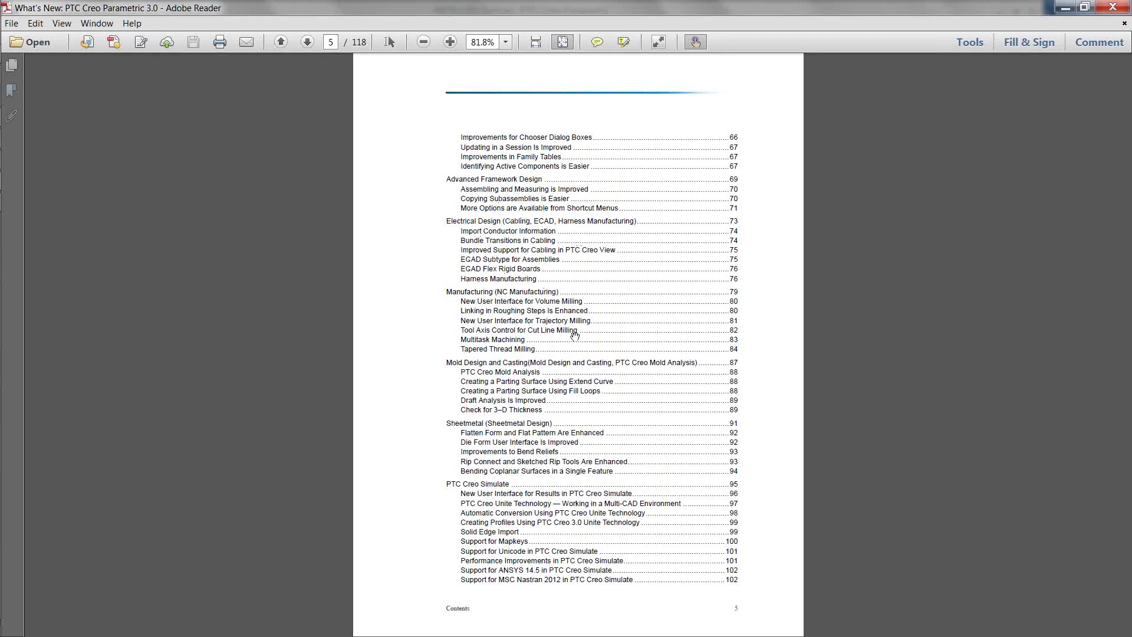
scroll(574, 452, down, 1)
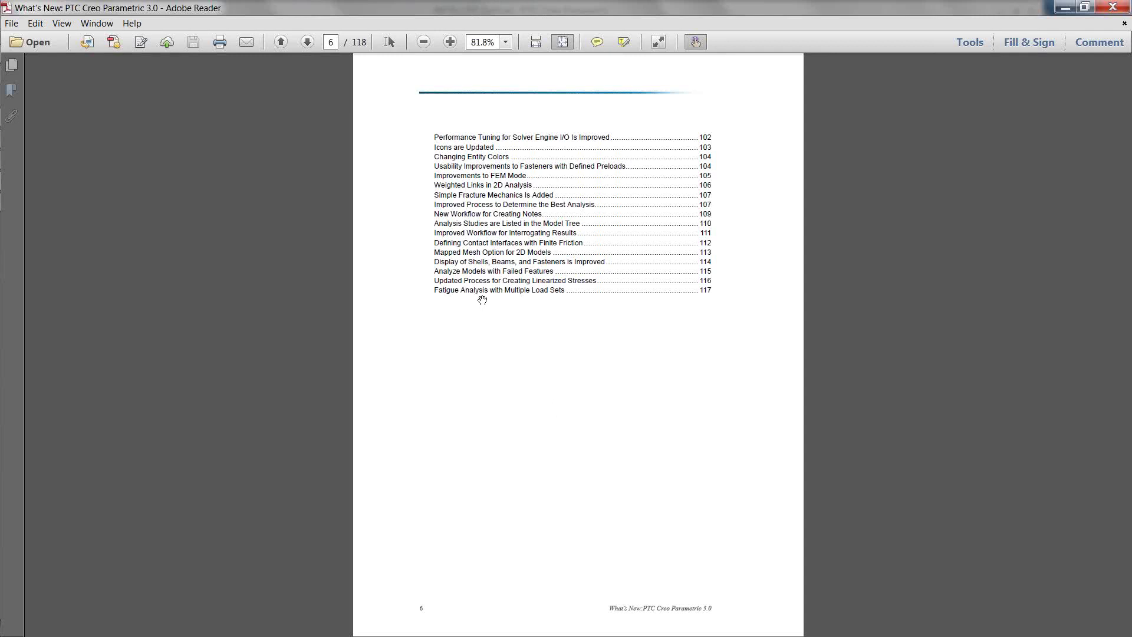
Shrink the PDF window and move it aside, minimize the file browser, and return to the impeller in Creo Parametric
click(1083, 7)
drag(371, 19, 474, 33)
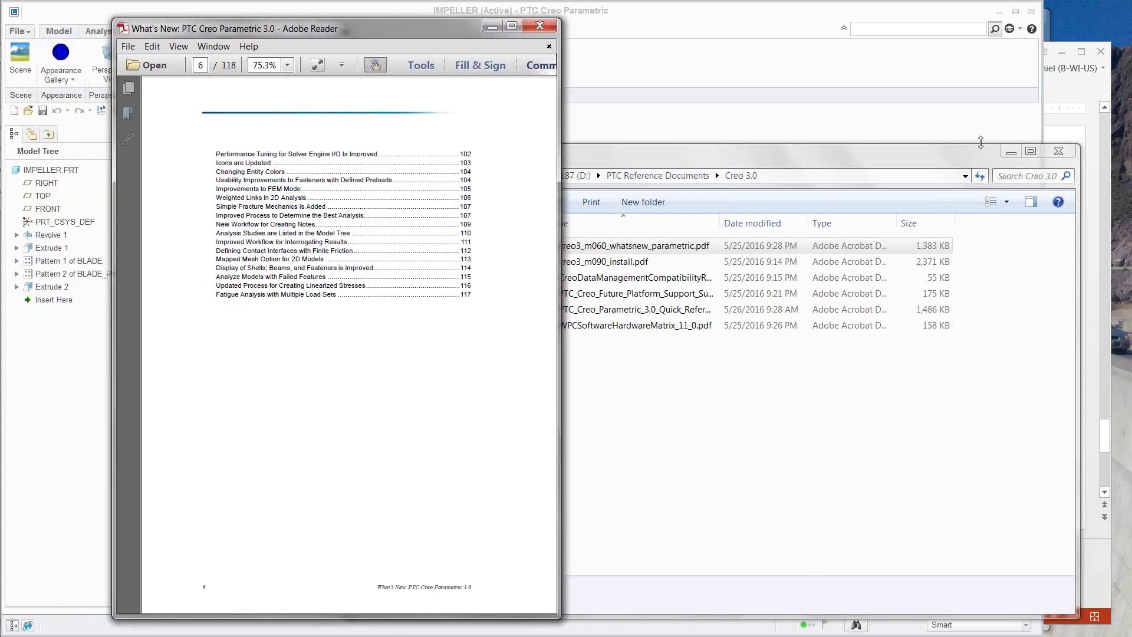
click(1009, 153)
drag(378, 27, 919, 31)
click(637, 21)
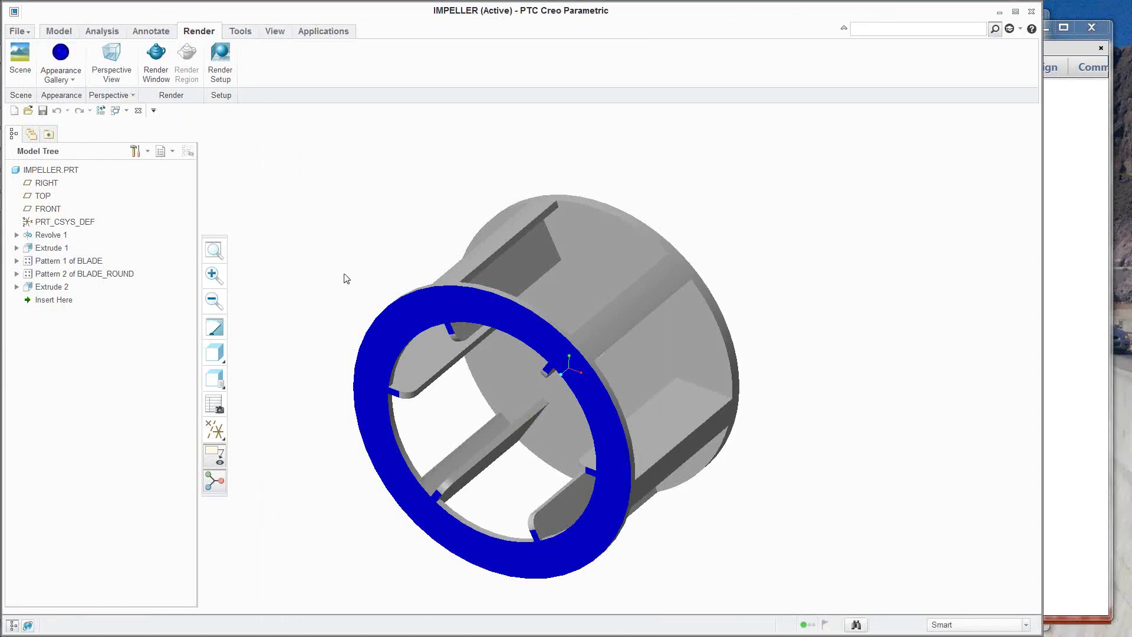
Switch from the rendering commands back to the part modeling commands for the impeller
mouse_move(374, 259)
middle_down()
mouse_move(367, 276)
mouse_move(376, 264)
middle_up()
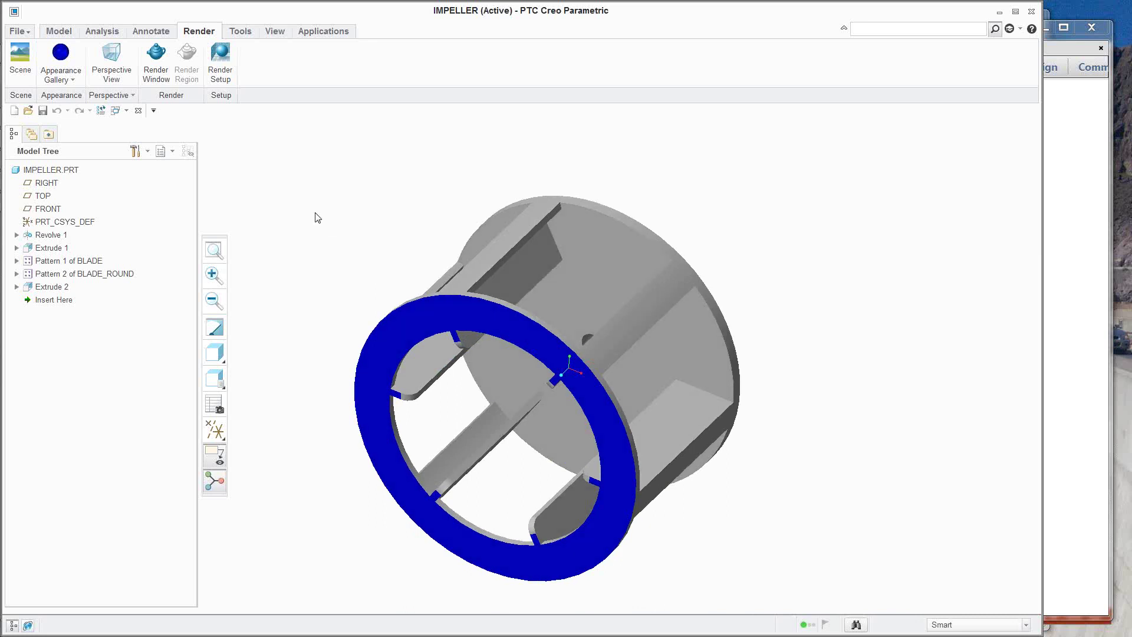
click(395, 327)
click(361, 260)
click(59, 31)
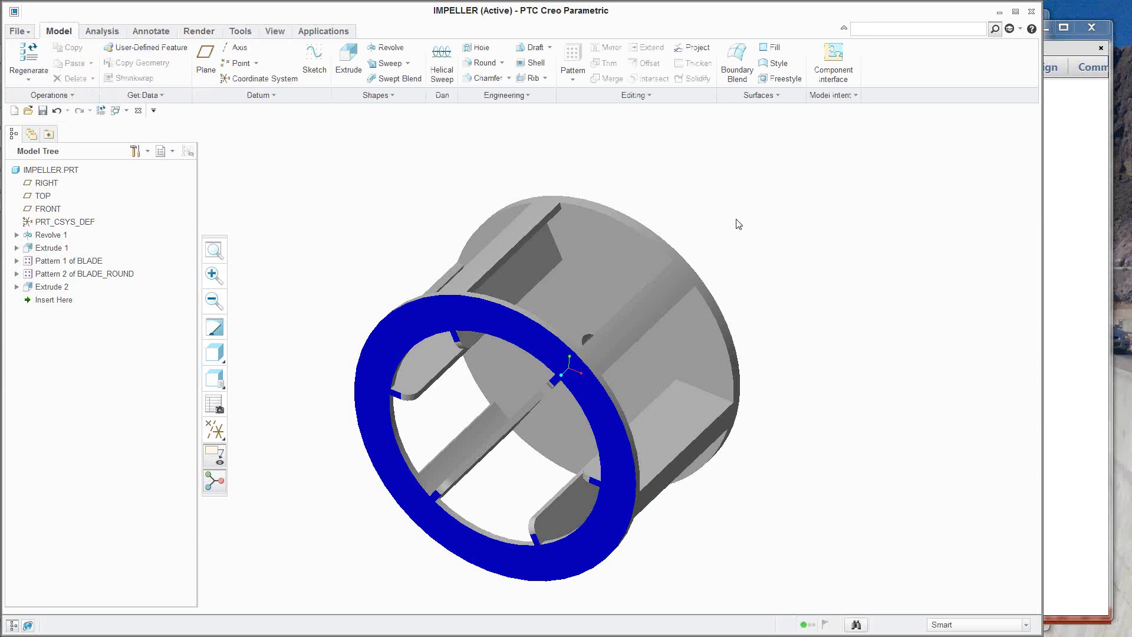
Restrict selection to geometry, then copy the impeller's outer blade-and-rim surface and paste it as a separate surface feature
click(966, 626)
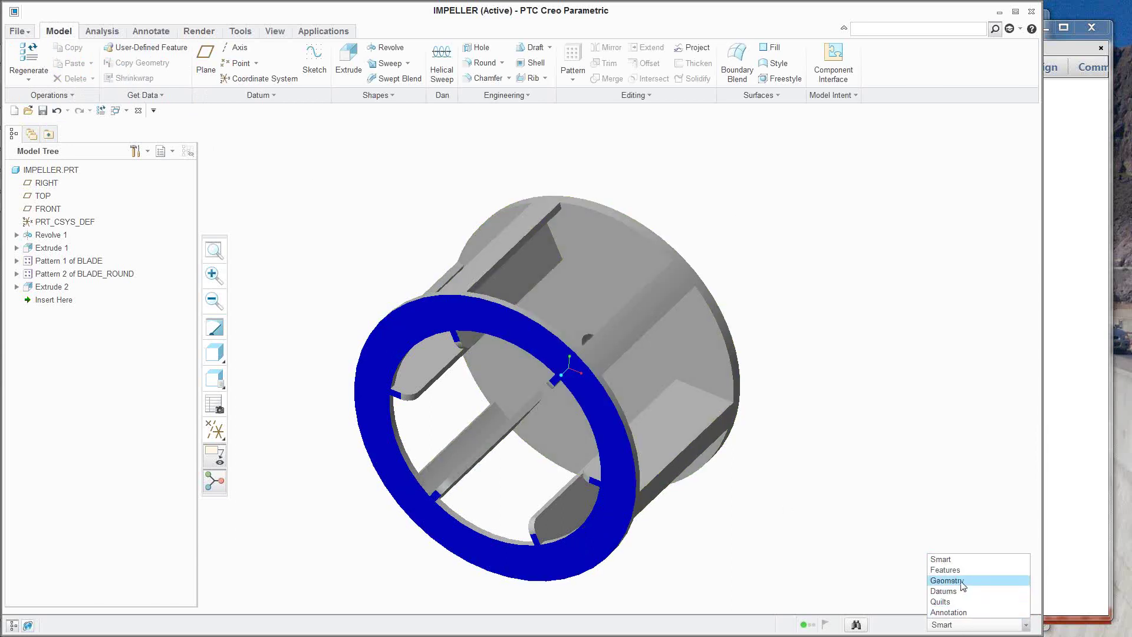
click(956, 580)
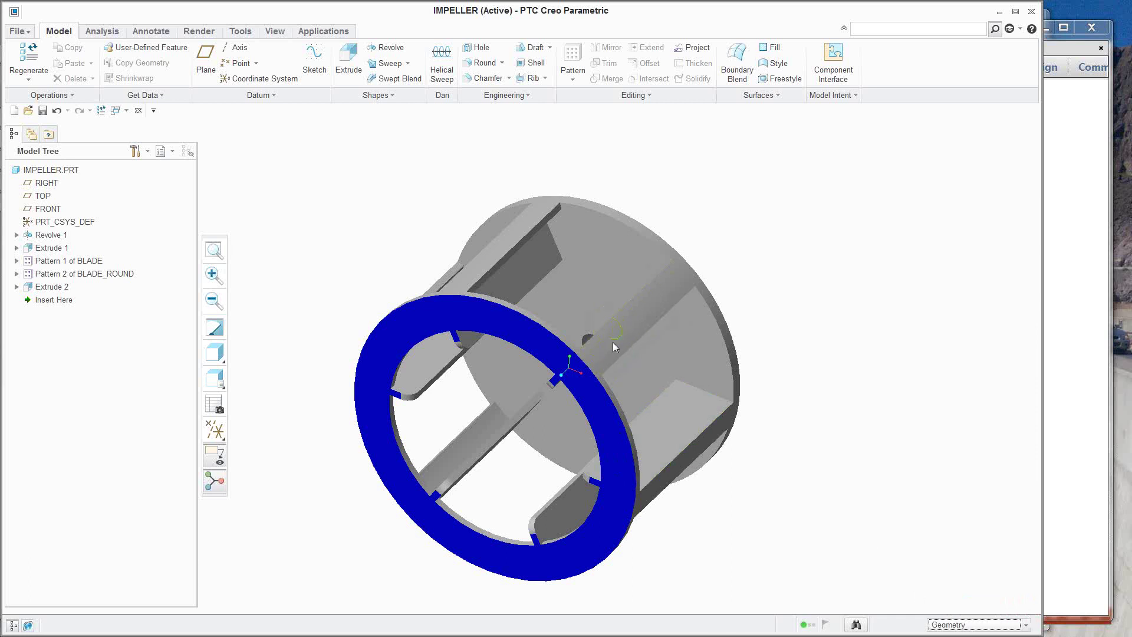
click(654, 312)
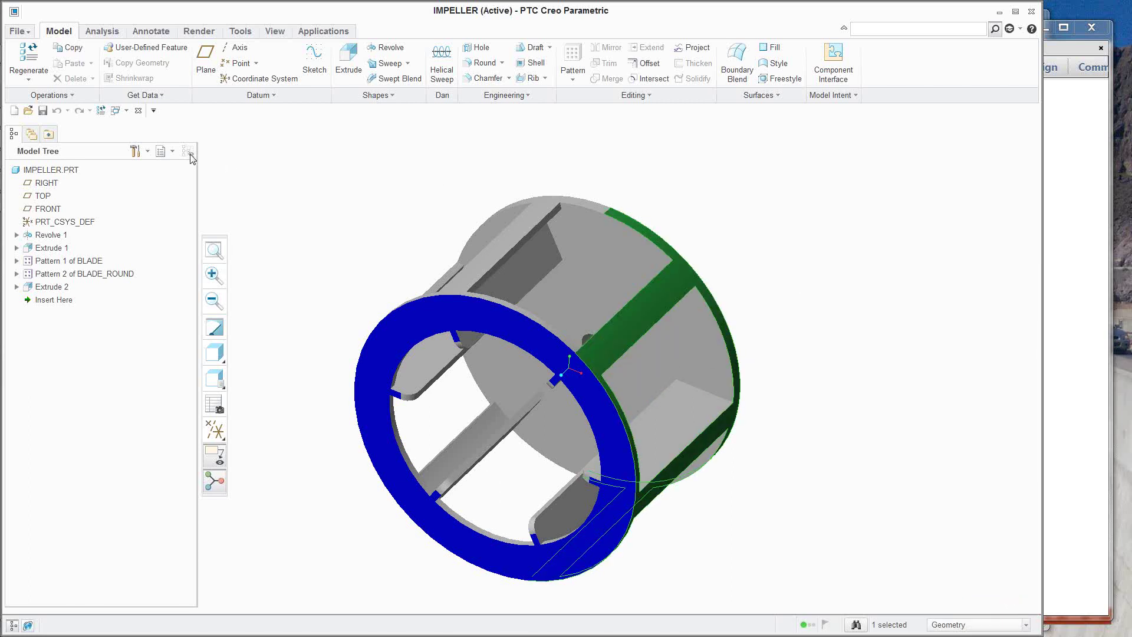
click(75, 53)
click(74, 63)
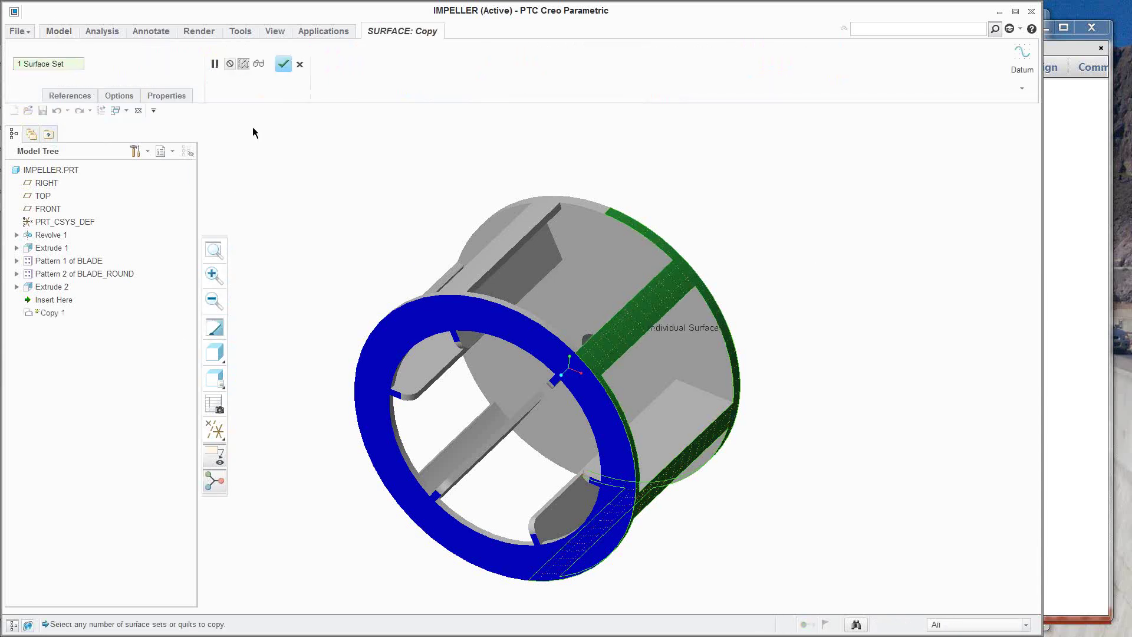
click(283, 66)
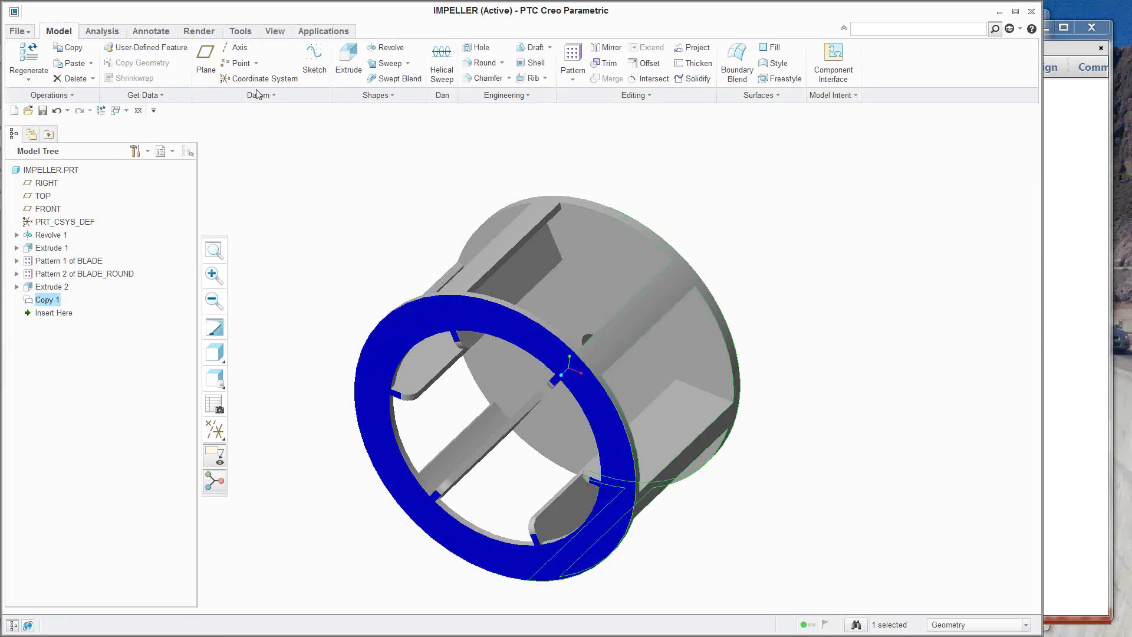
Apply the bright green appearance from My Appearances to the copied outer surface, Surf:F22(COPY_1), picking it from the list of overlapping surfaces
click(241, 32)
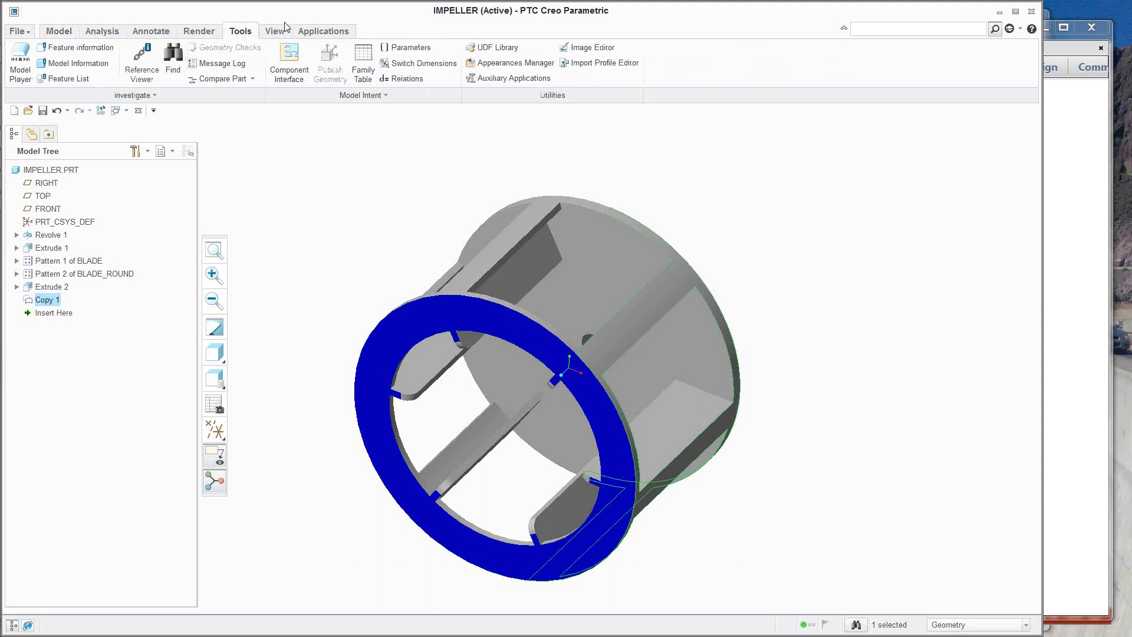
click(197, 33)
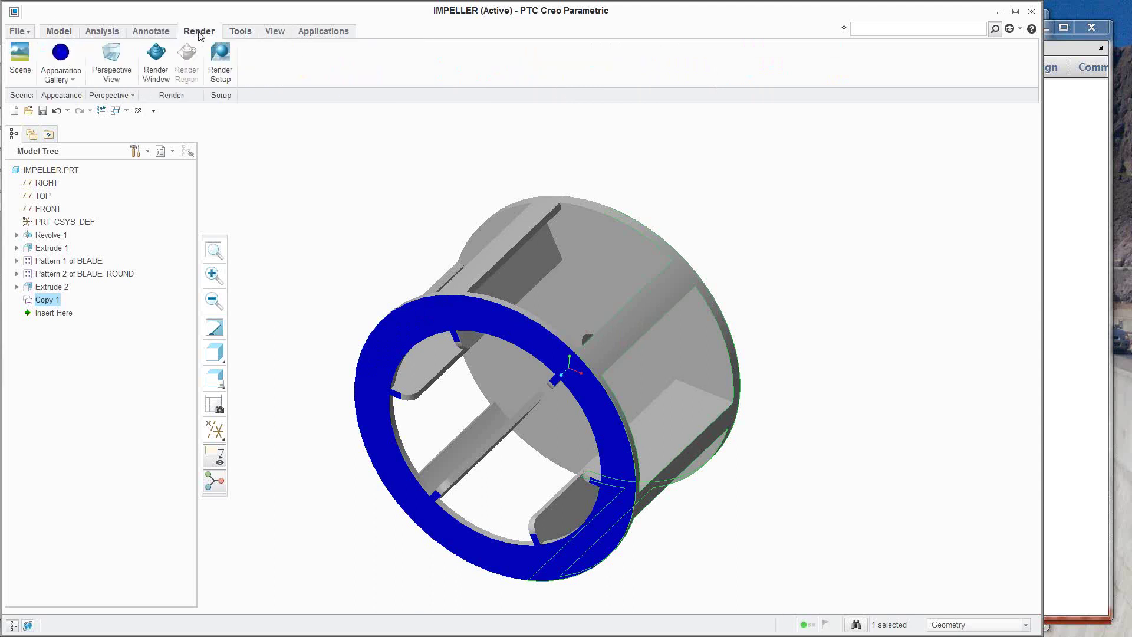
click(72, 79)
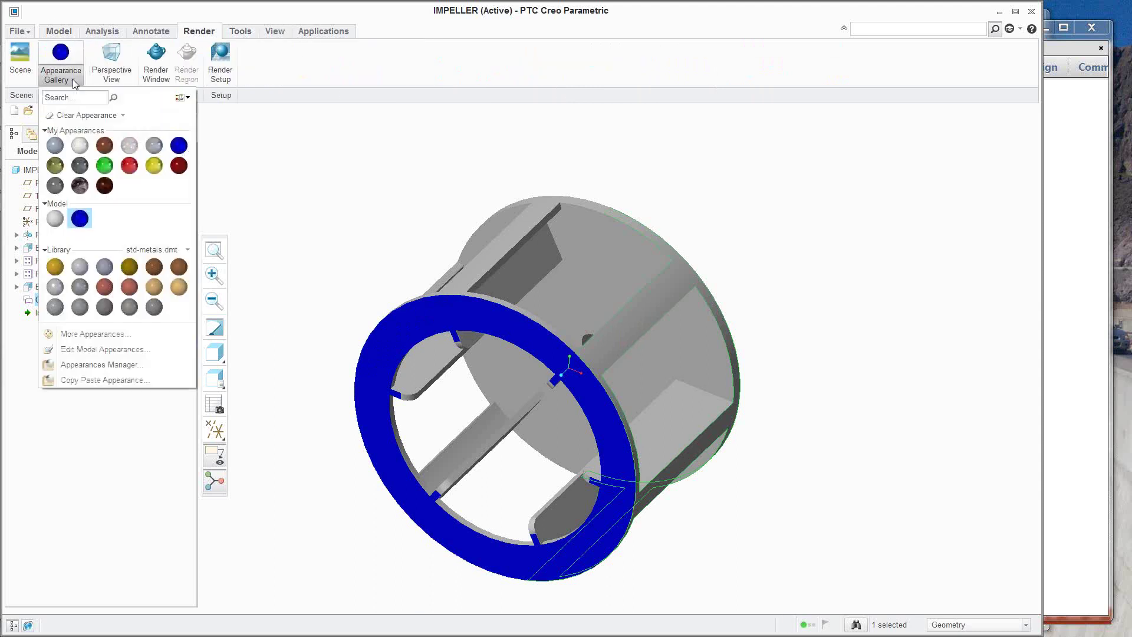
click(104, 165)
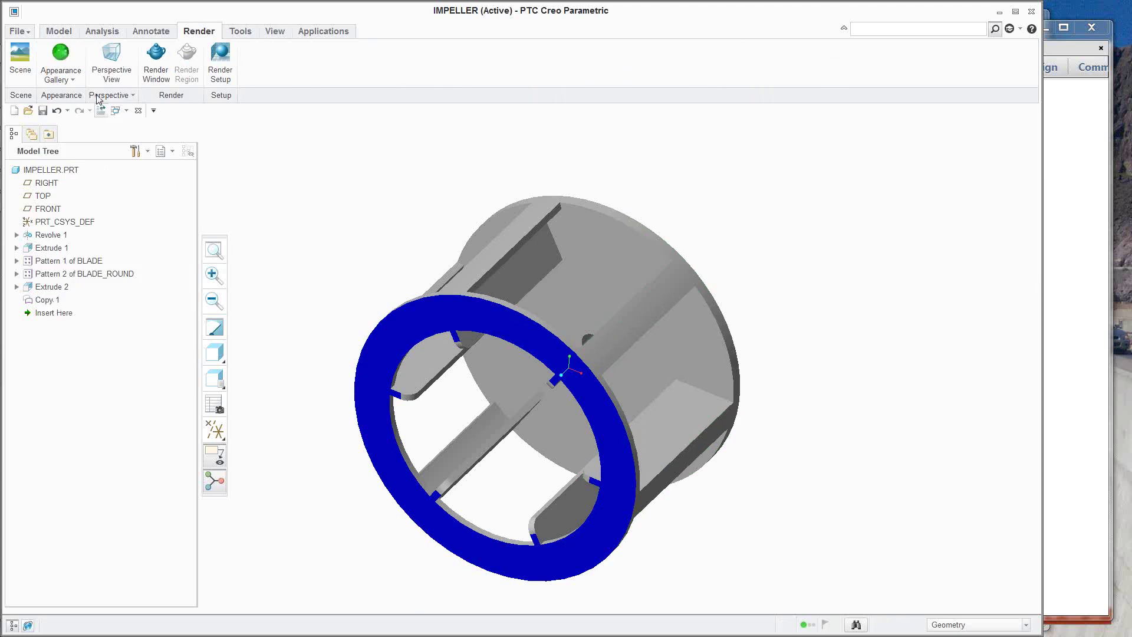
click(72, 79)
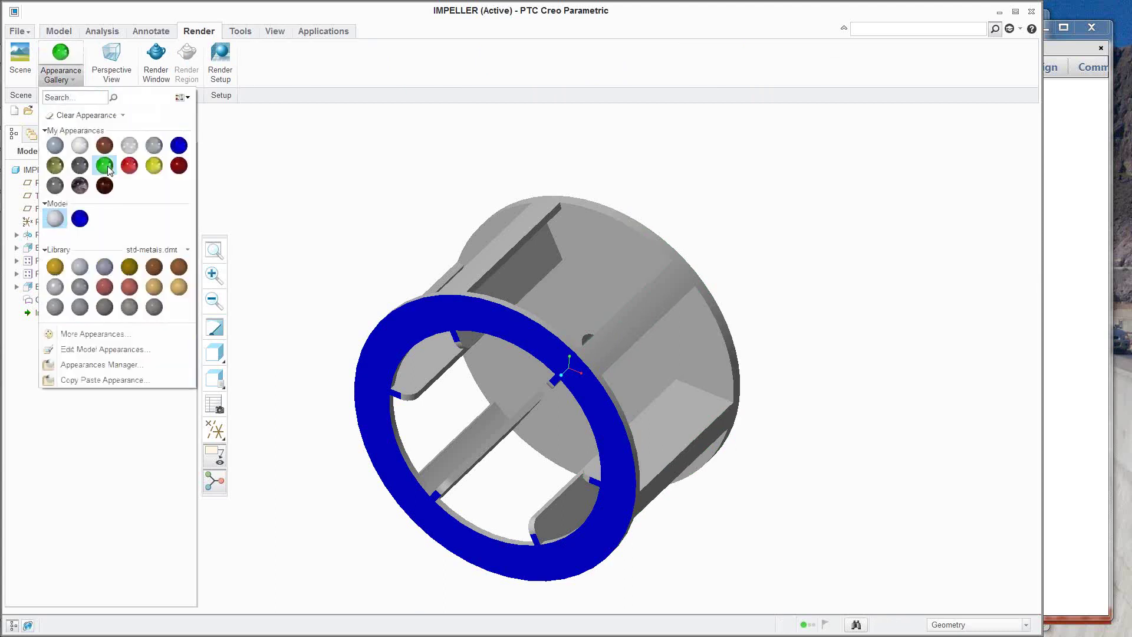
click(105, 166)
click(43, 302)
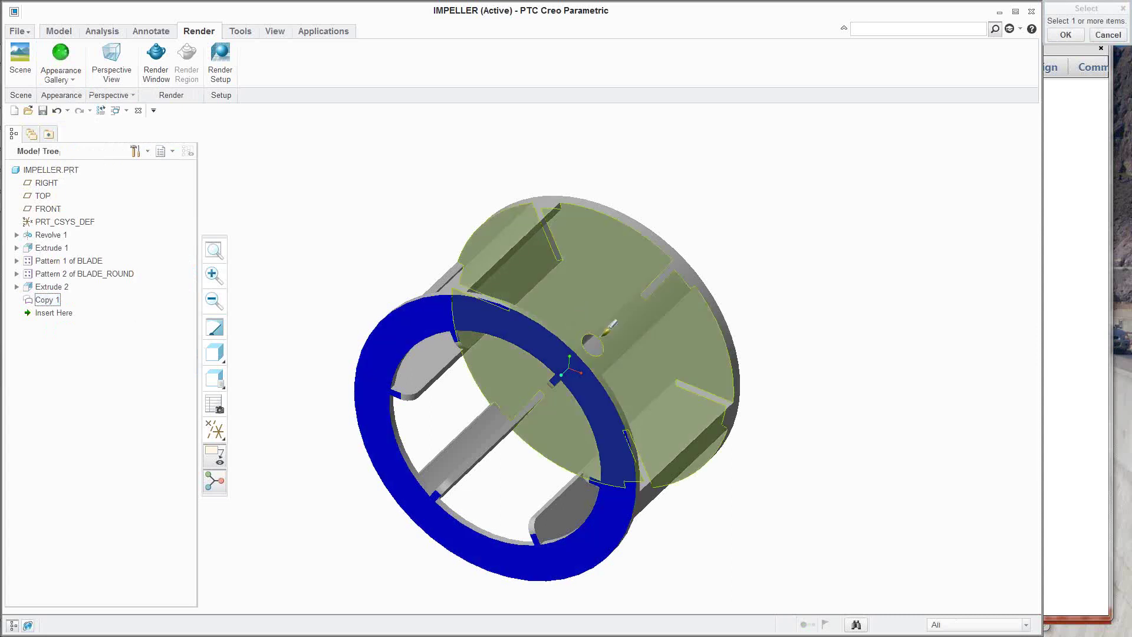
right_click(622, 343)
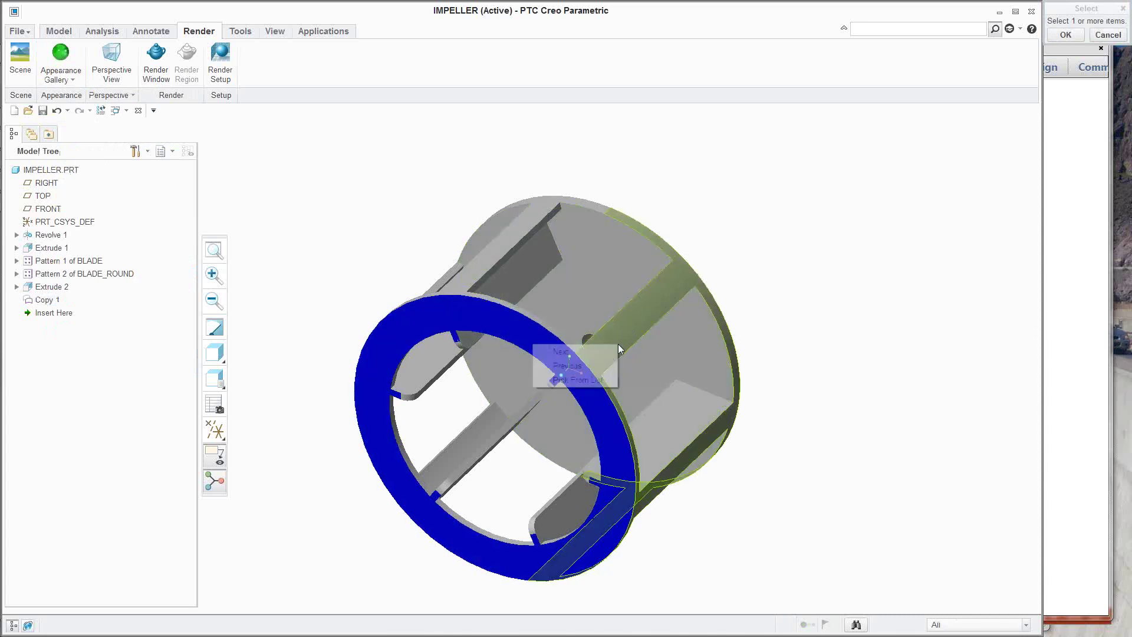
click(585, 375)
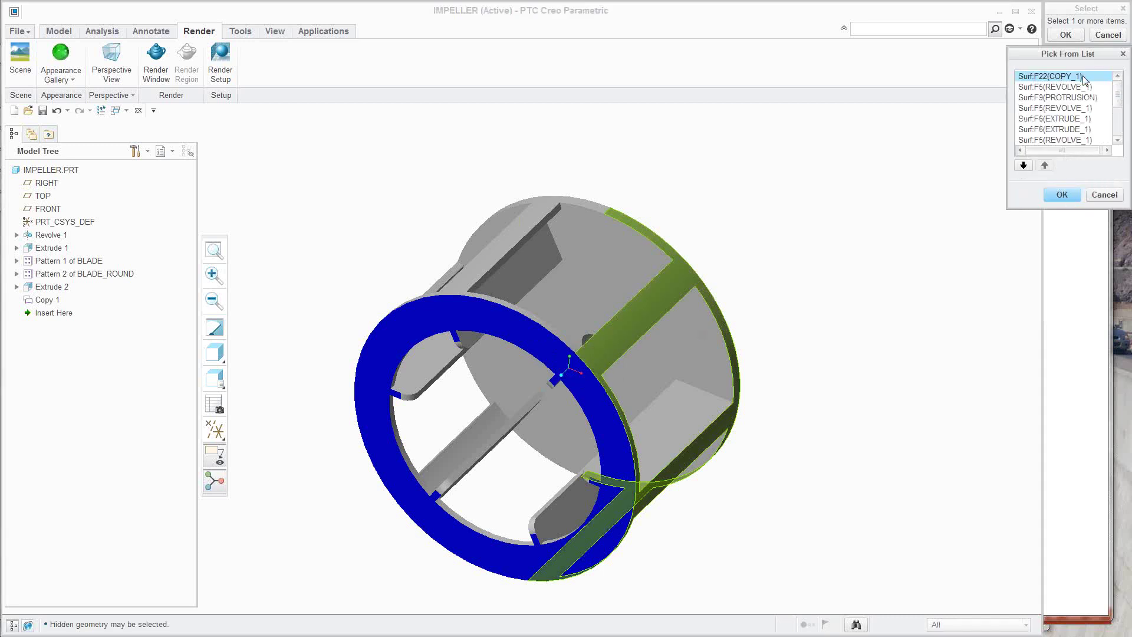
click(1061, 195)
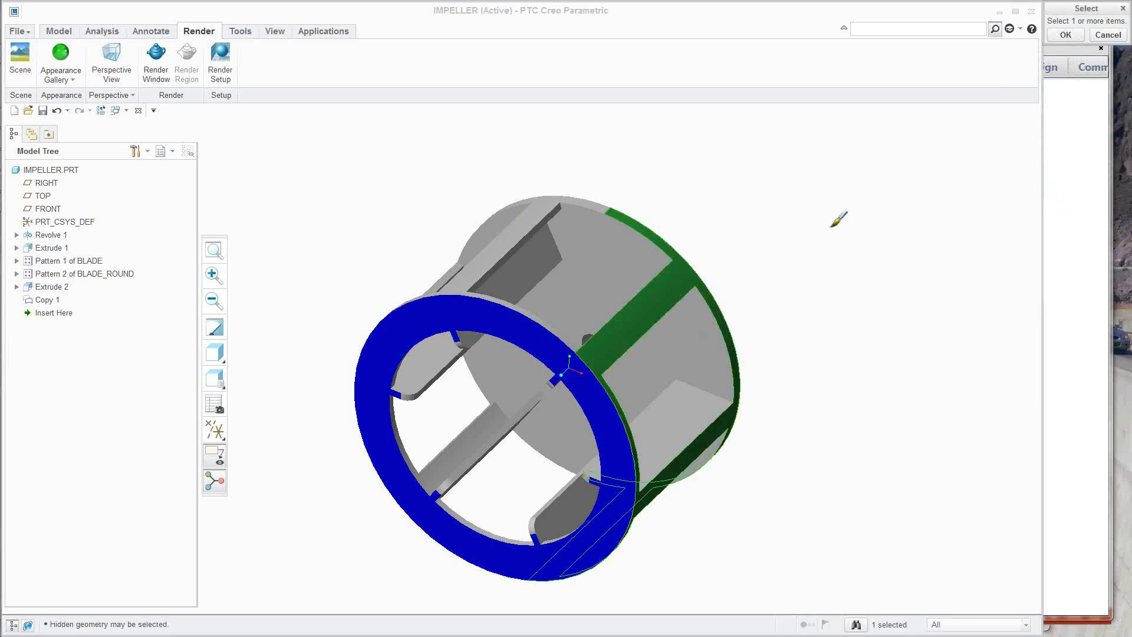
click(1069, 35)
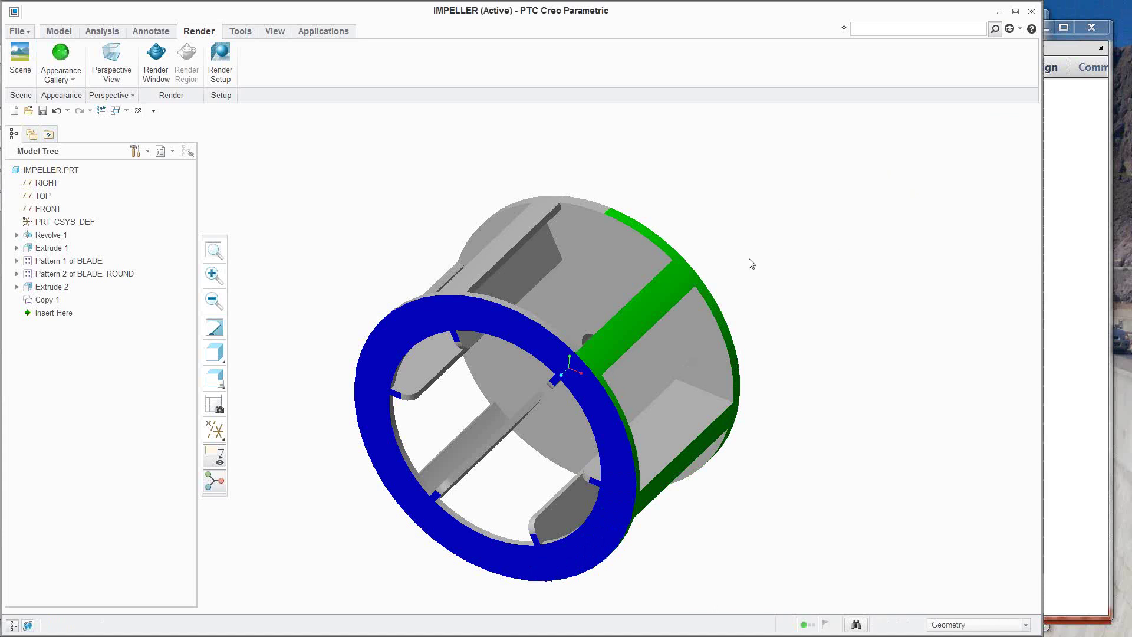
mouse_move(751, 264)
middle_down()
mouse_move(716, 277)
mouse_move(727, 215)
mouse_move(642, 153)
mouse_move(723, 230)
middle_up()
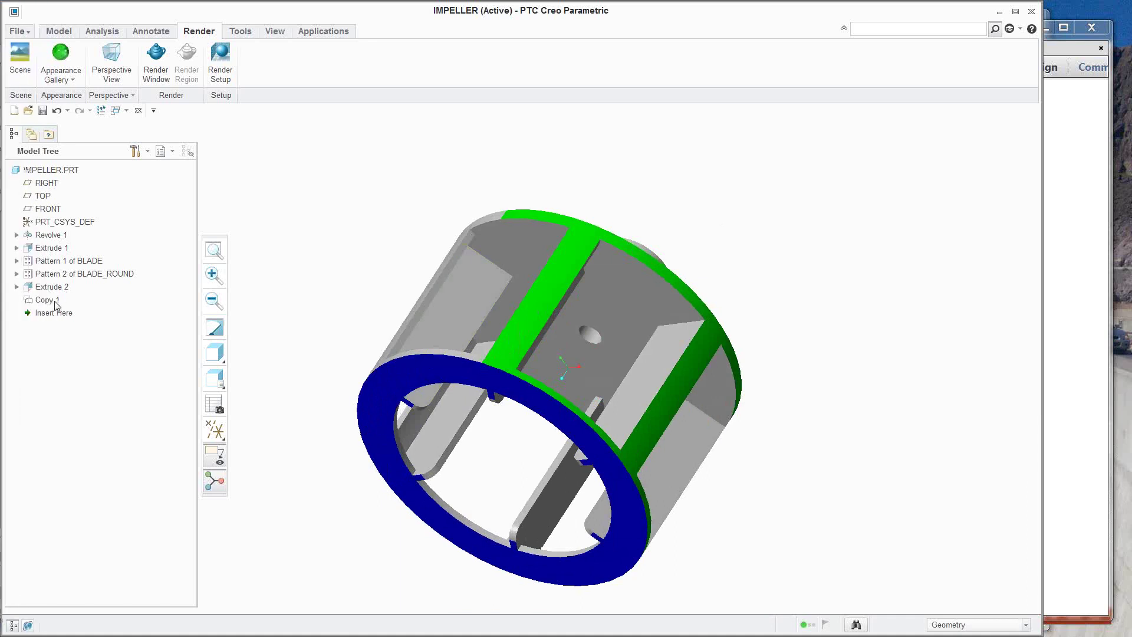
click(71, 80)
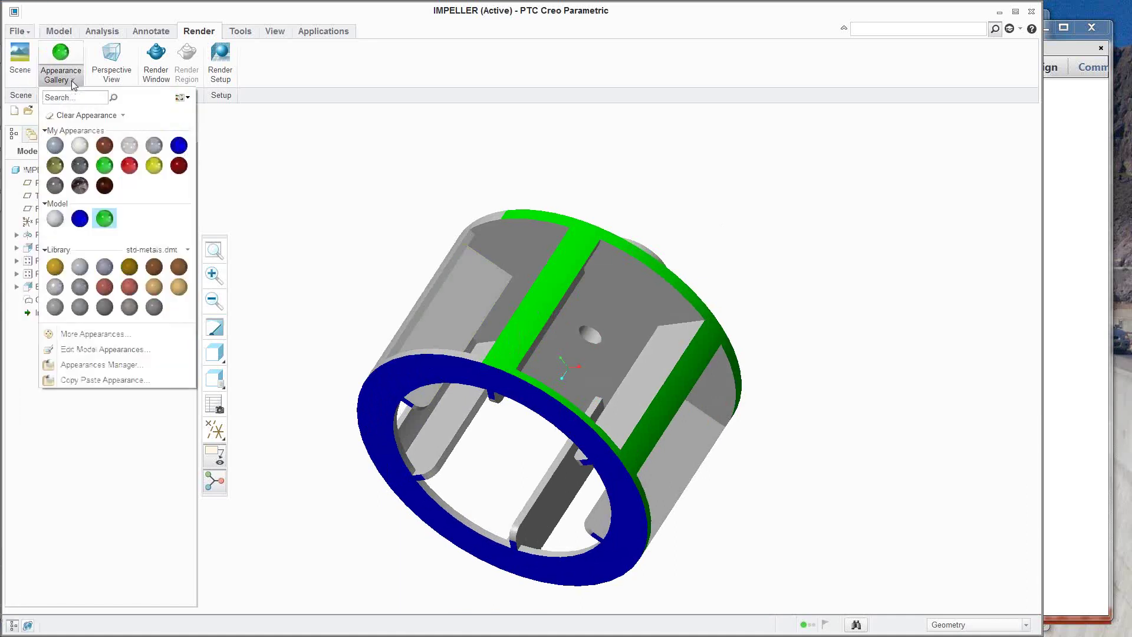
click(80, 165)
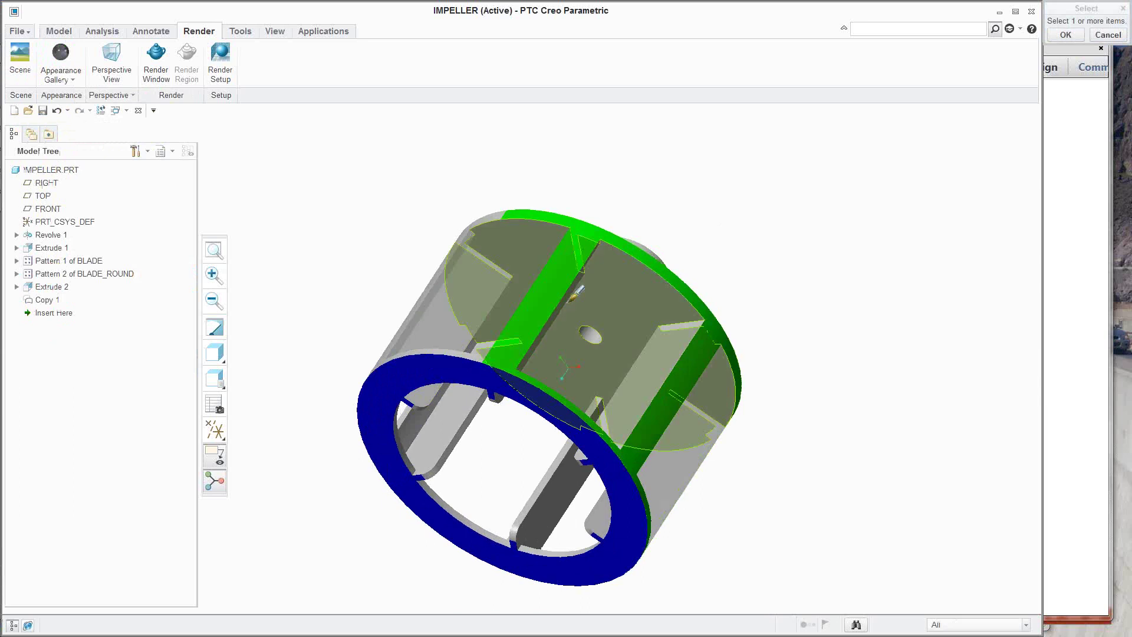
right_click(554, 286)
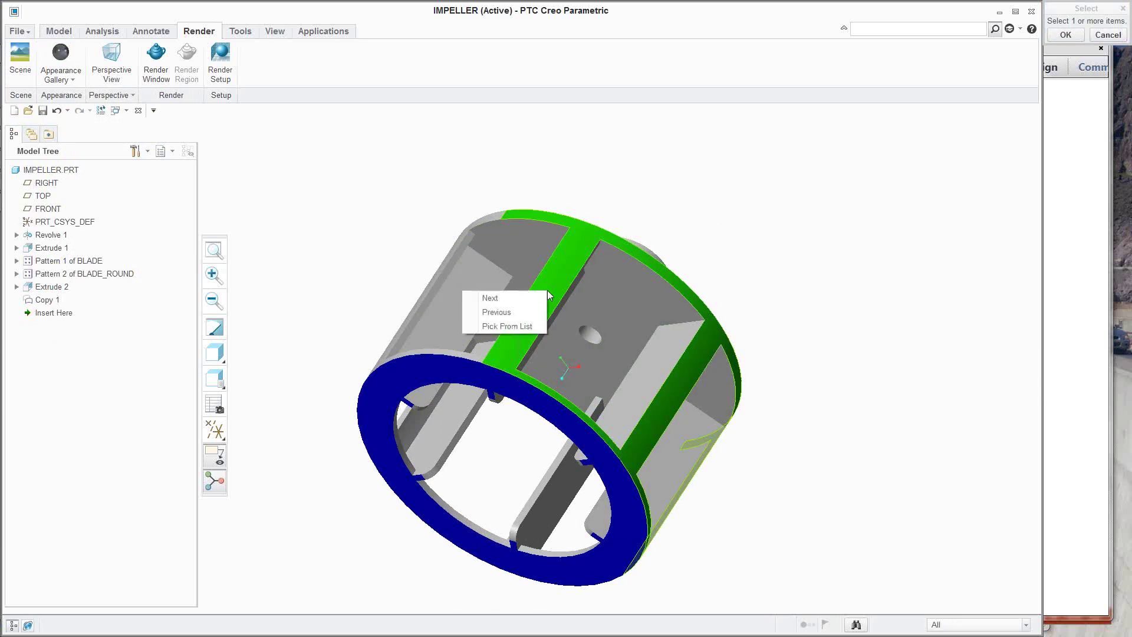
click(527, 323)
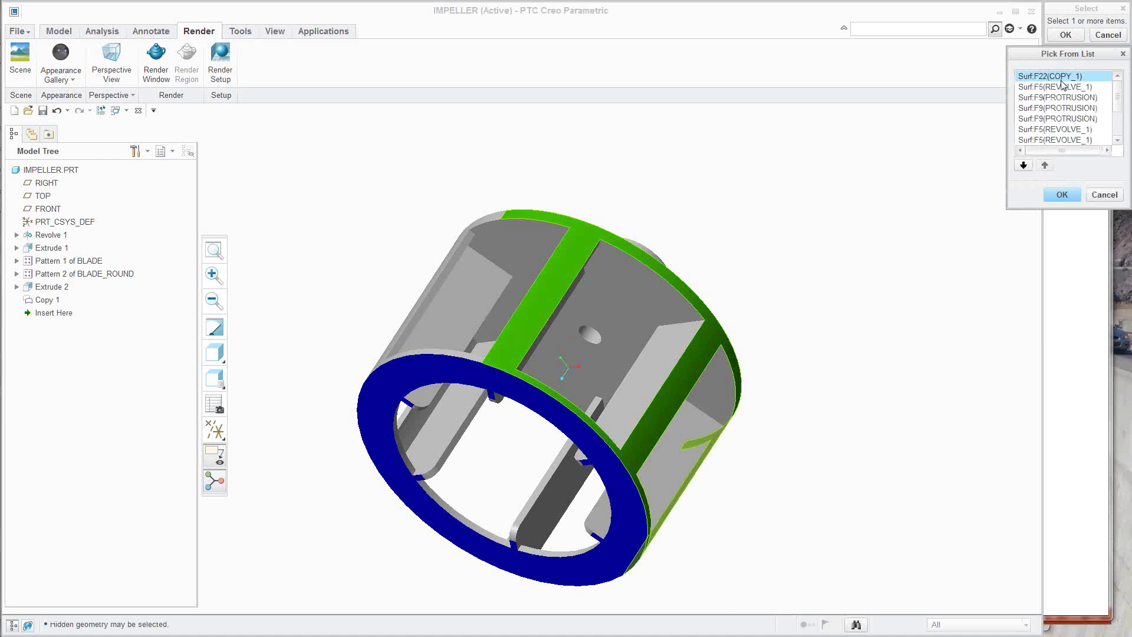
click(1106, 196)
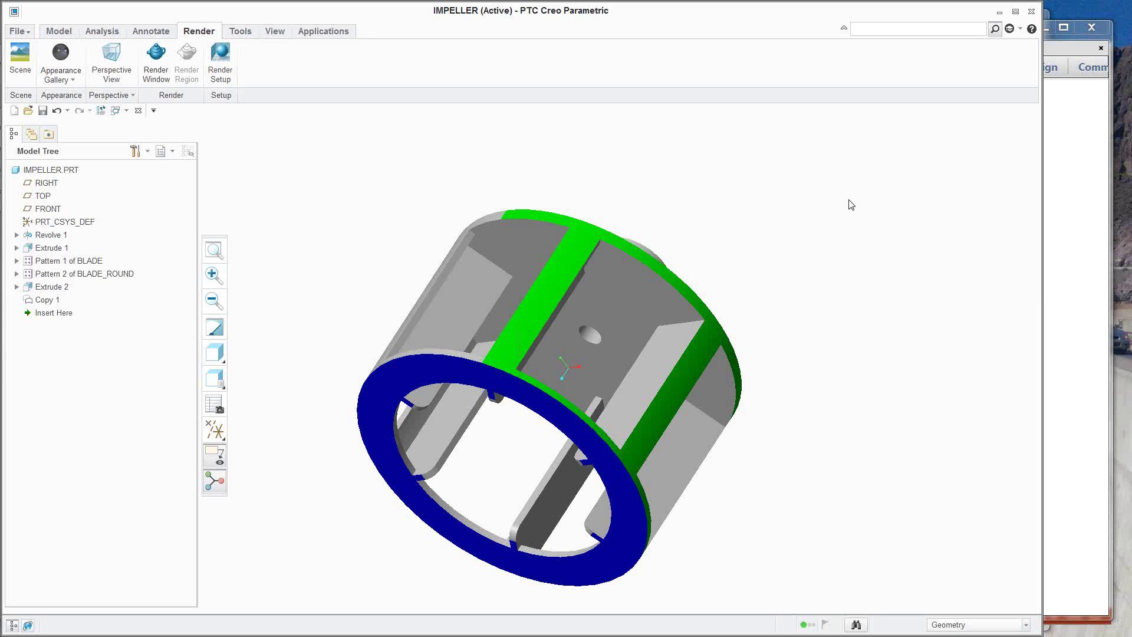
Suppress the copied surface feature Copy 1 in the impeller part
mouse_move(801, 334)
middle_down()
mouse_move(727, 285)
mouse_move(806, 285)
mouse_move(787, 349)
mouse_move(801, 283)
mouse_move(759, 313)
mouse_move(797, 312)
mouse_move(786, 301)
middle_up()
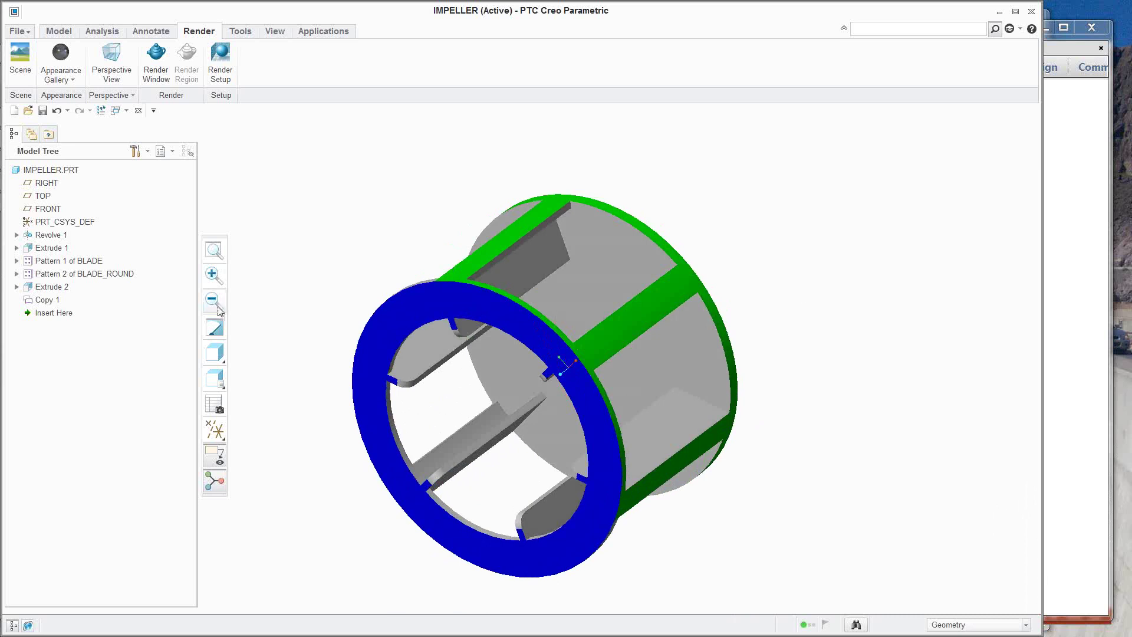
right_click(49, 301)
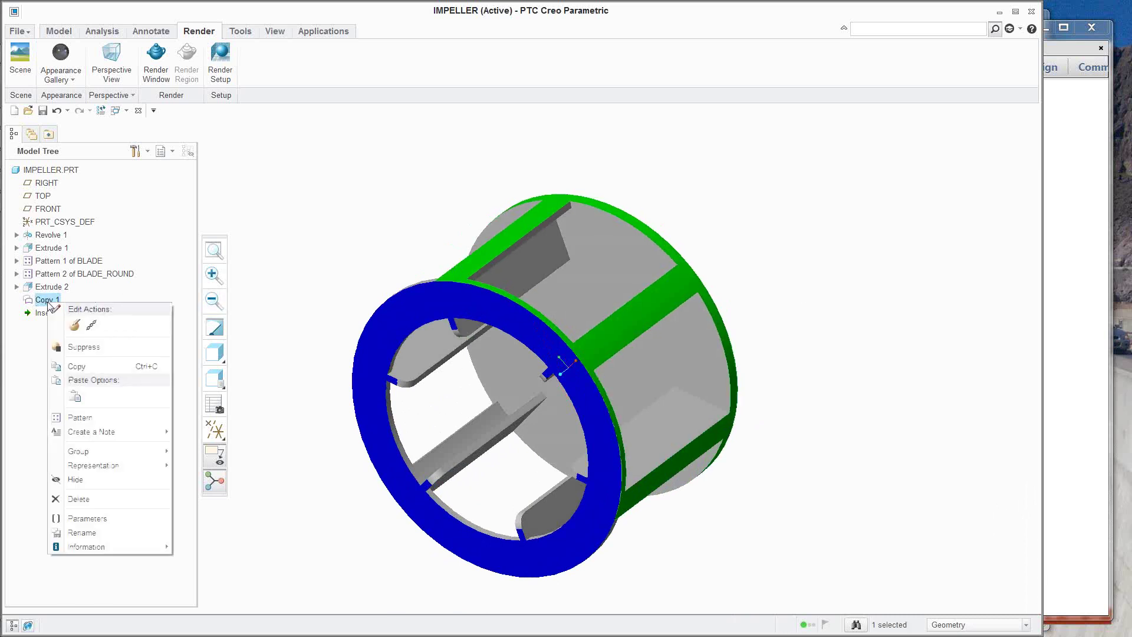
click(81, 347)
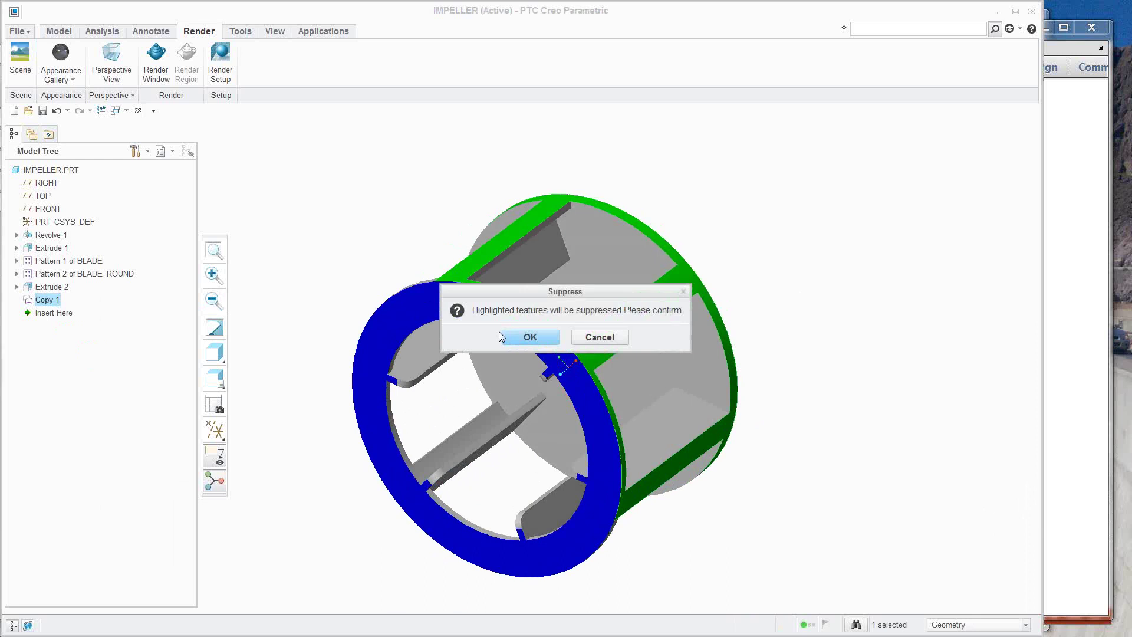
click(500, 335)
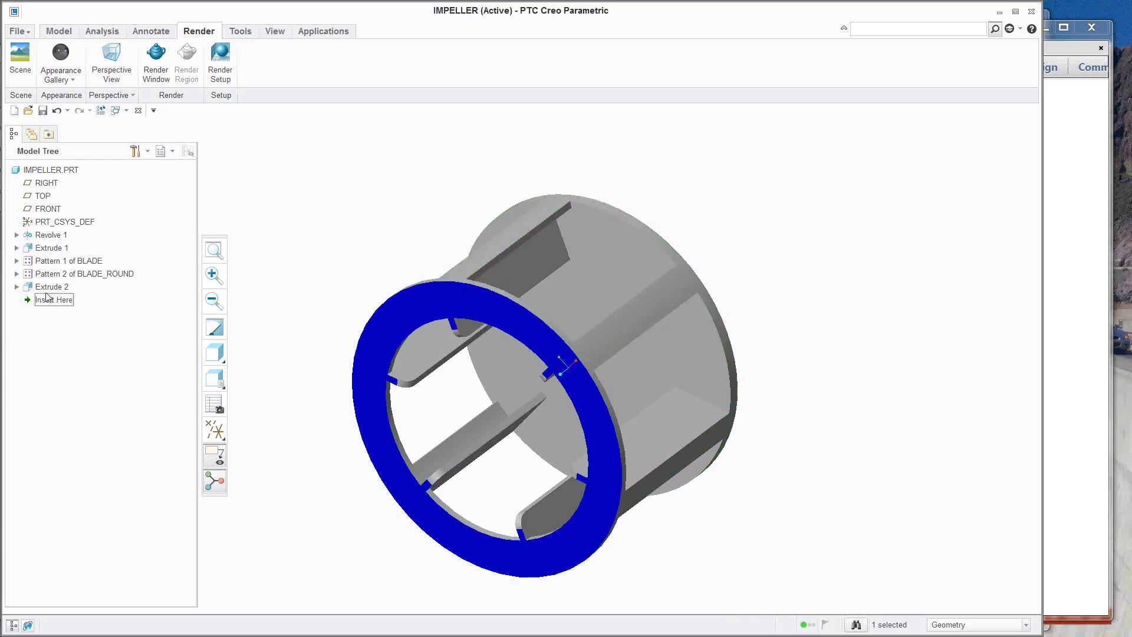
Set the model tree filters to display suppressed objects
click(147, 151)
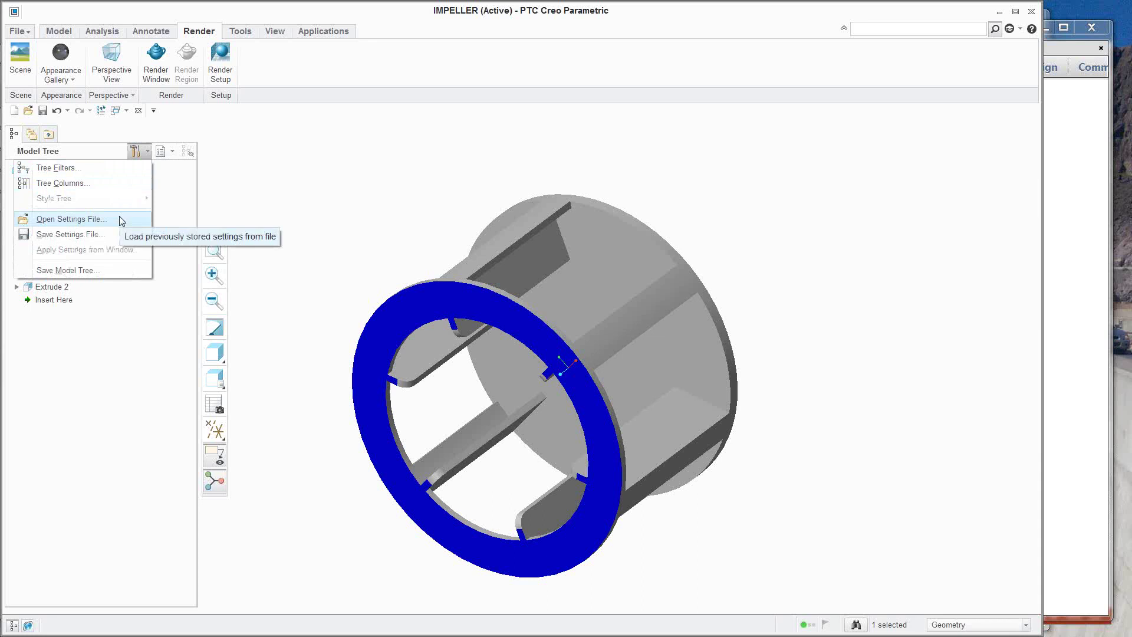
click(89, 168)
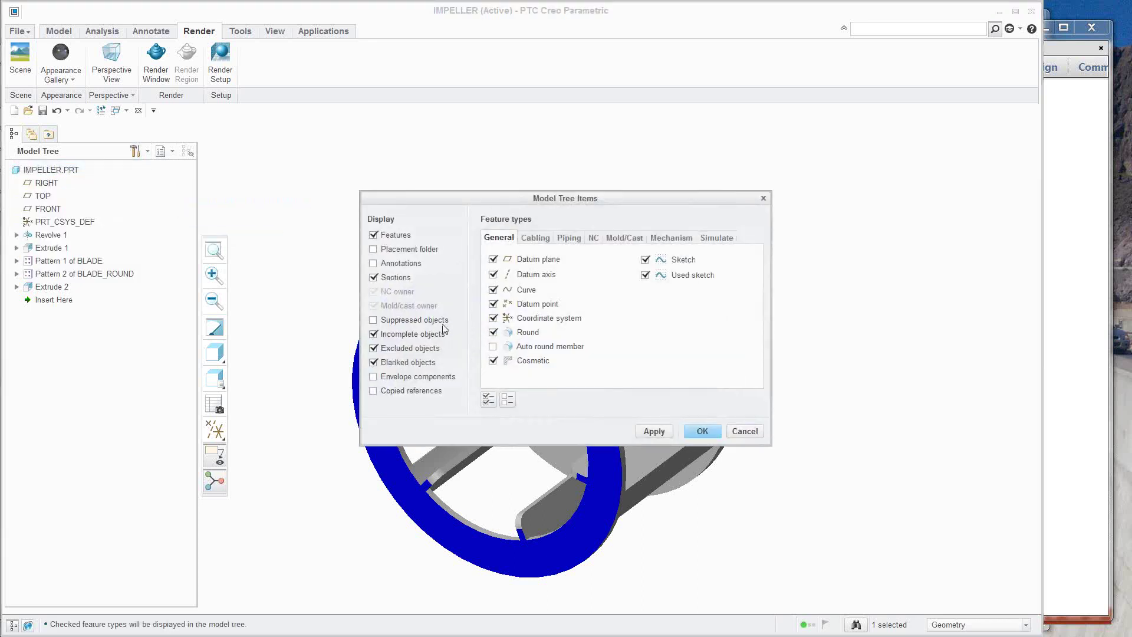
click(390, 265)
click(379, 320)
click(704, 432)
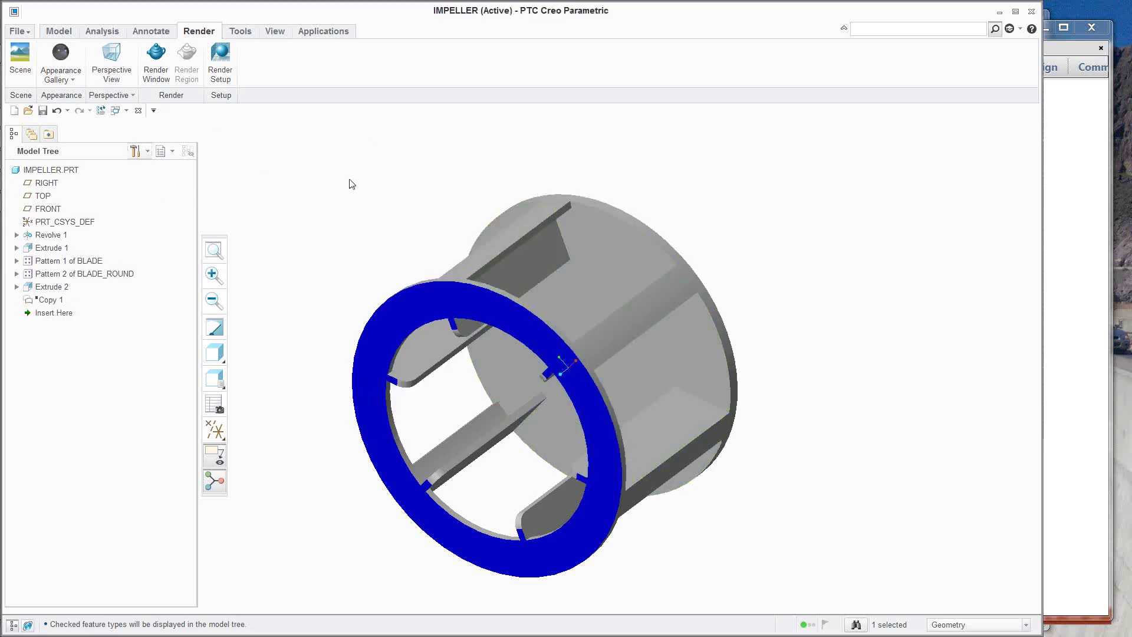
Create a new drawing of impeller.prt with the default name drw0001, using the c_drawing template
mouse_move(1, 50)
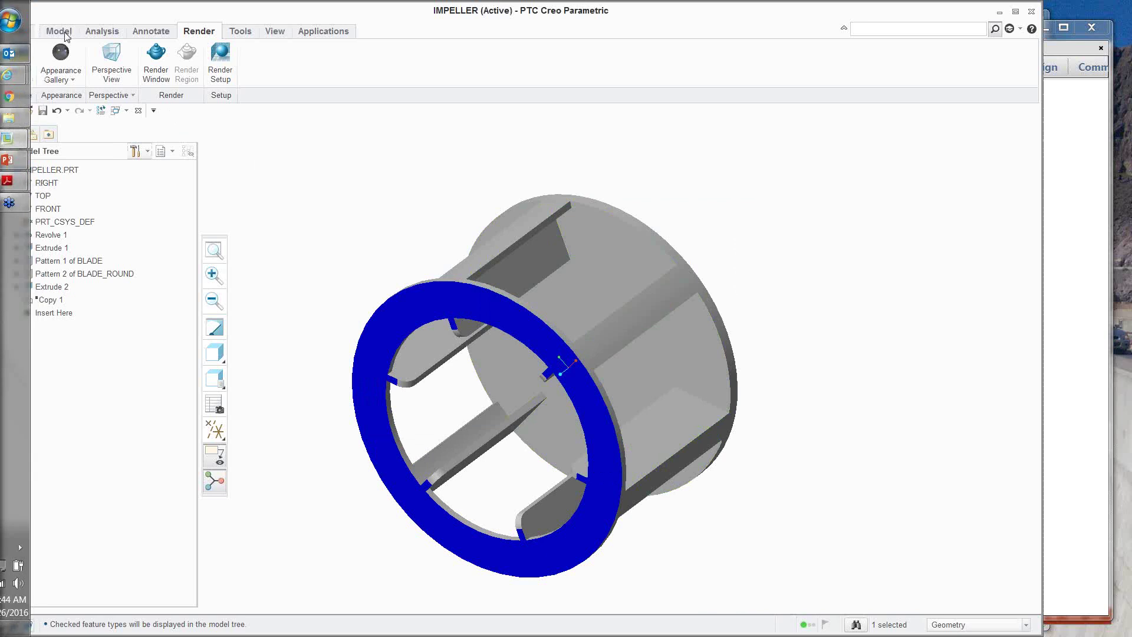
click(66, 32)
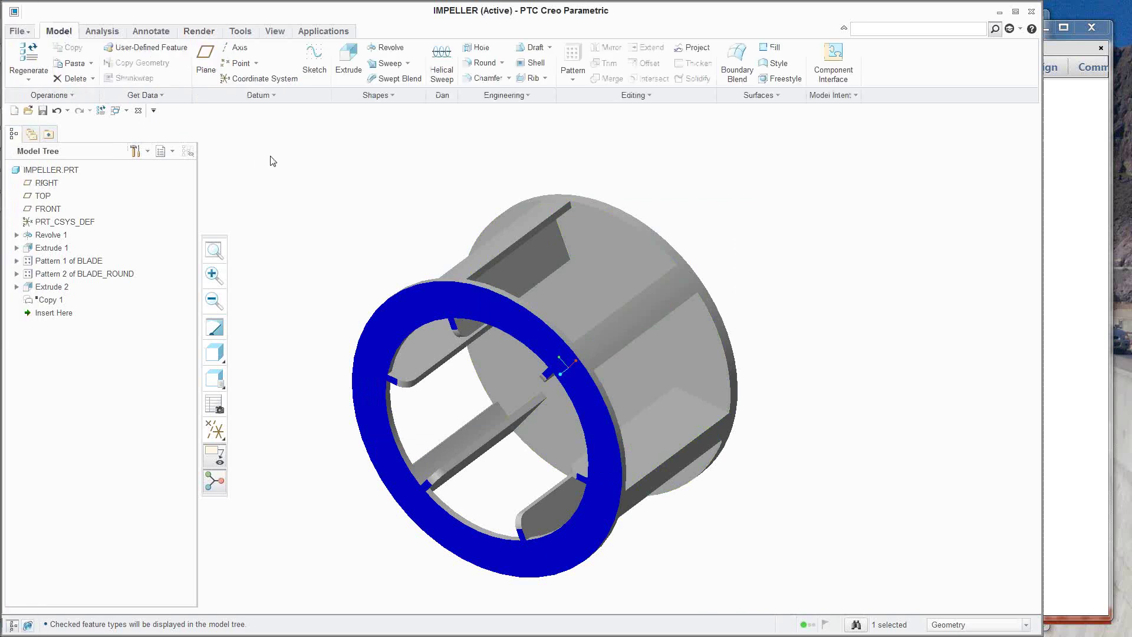
click(357, 209)
click(14, 111)
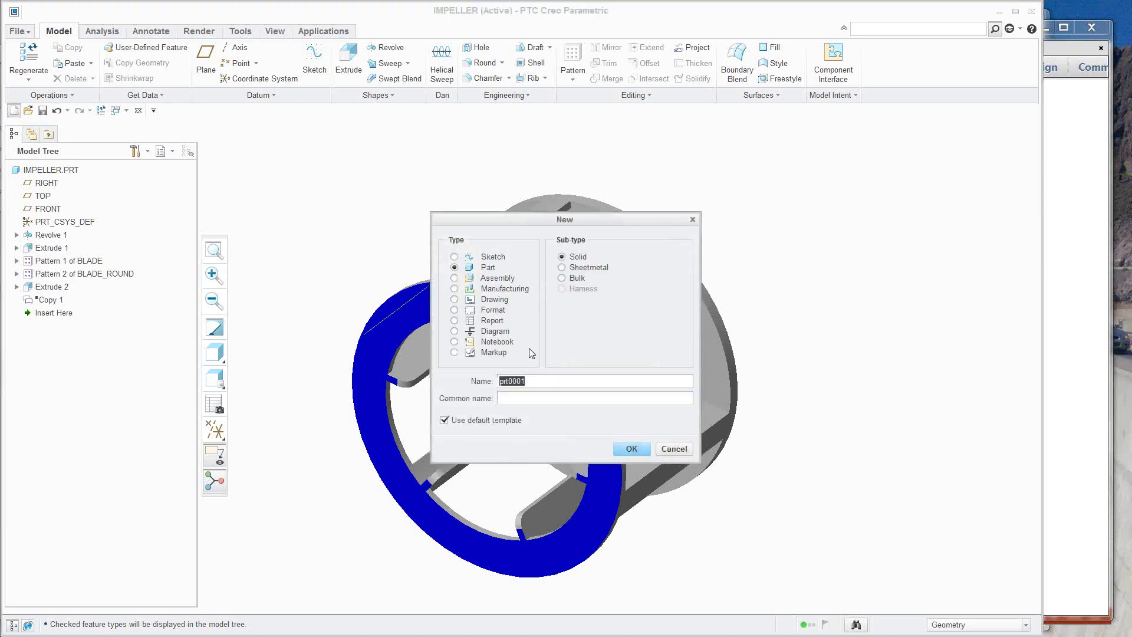
click(499, 299)
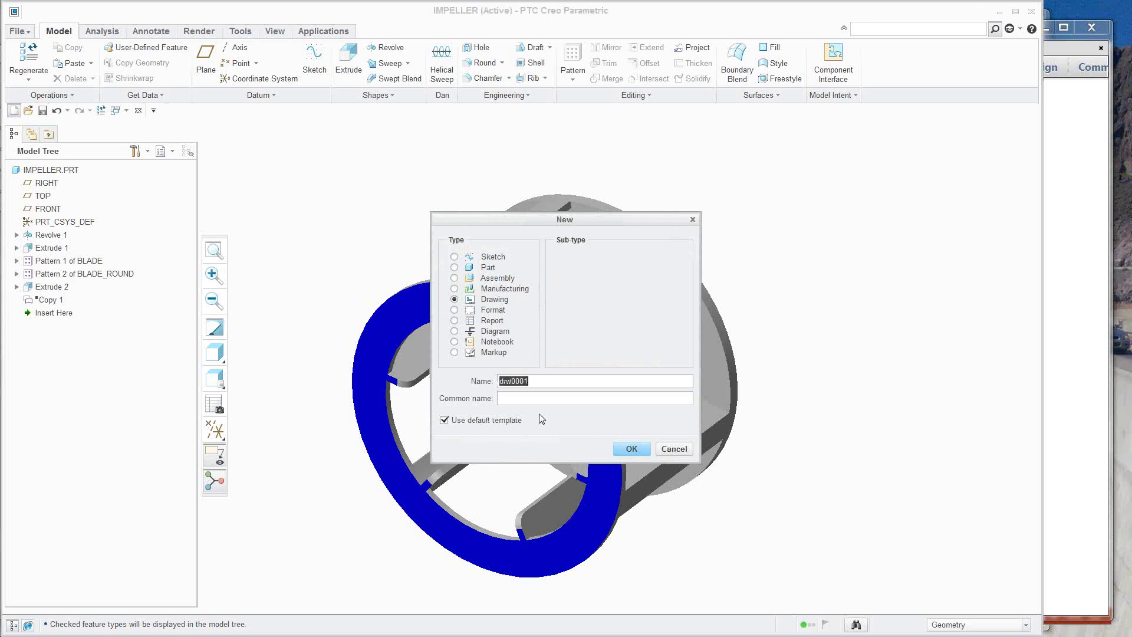
click(631, 449)
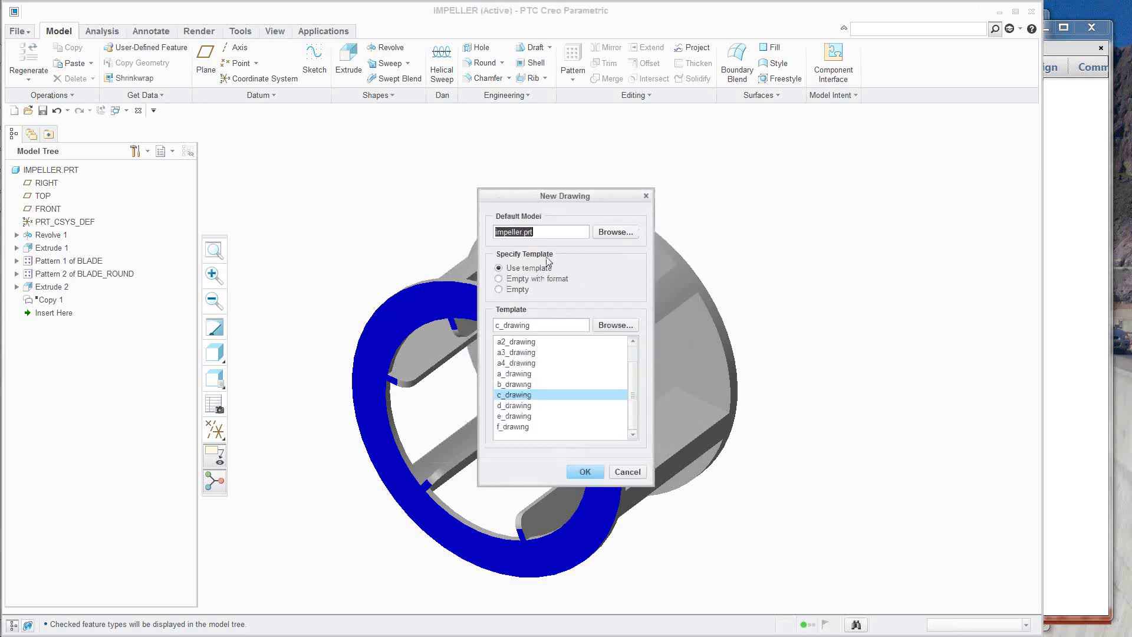
click(585, 471)
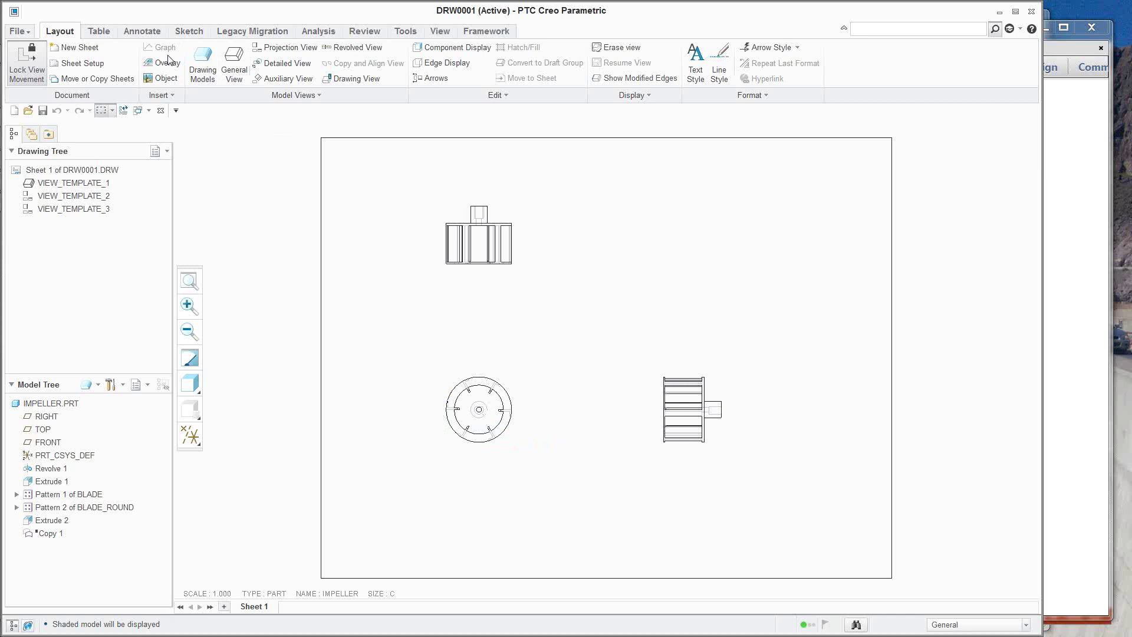
Switch to the IMPELLER.PRT window, find the Model Size command through command search, and display the part's bounding box
click(149, 112)
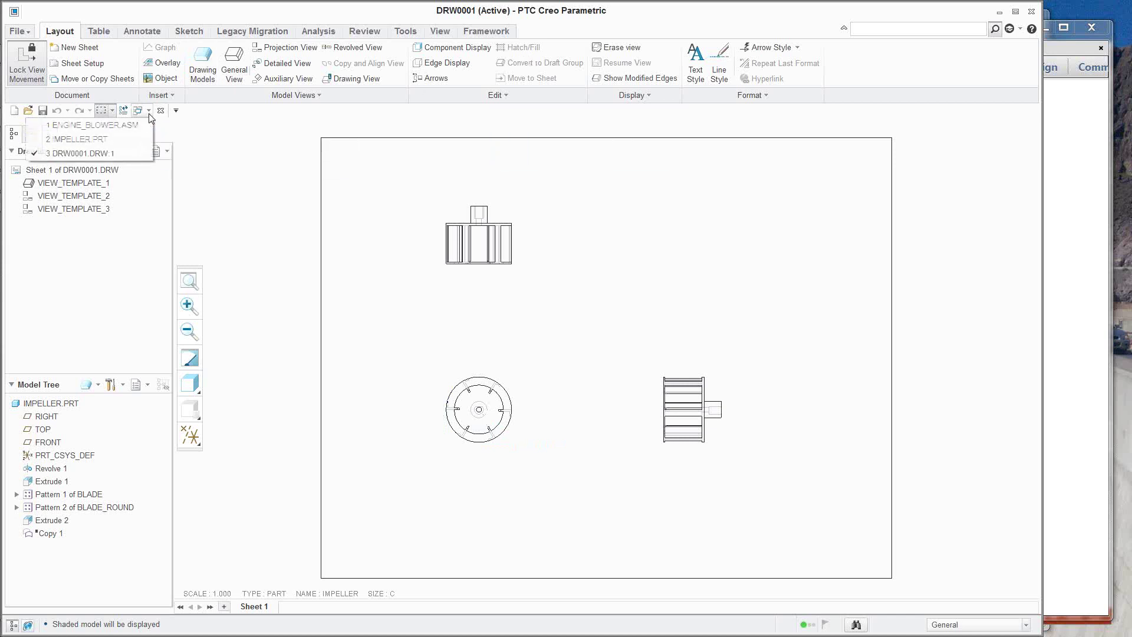
click(83, 138)
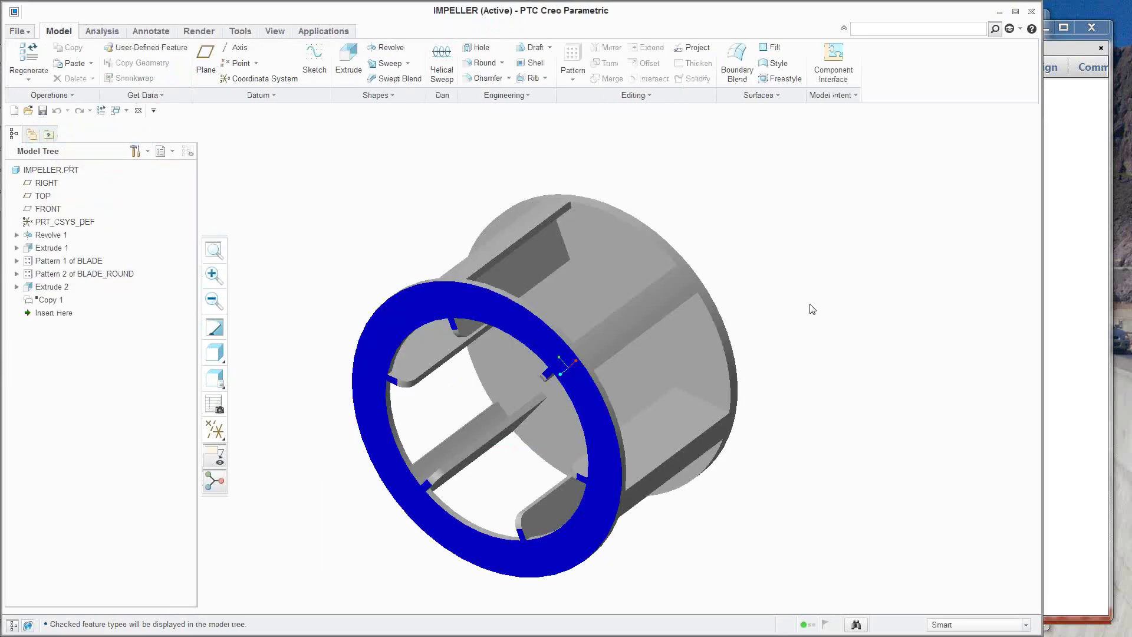
mouse_move(793, 313)
middle_down()
mouse_move(650, 337)
mouse_move(758, 353)
mouse_move(735, 361)
mouse_move(755, 366)
middle_up()
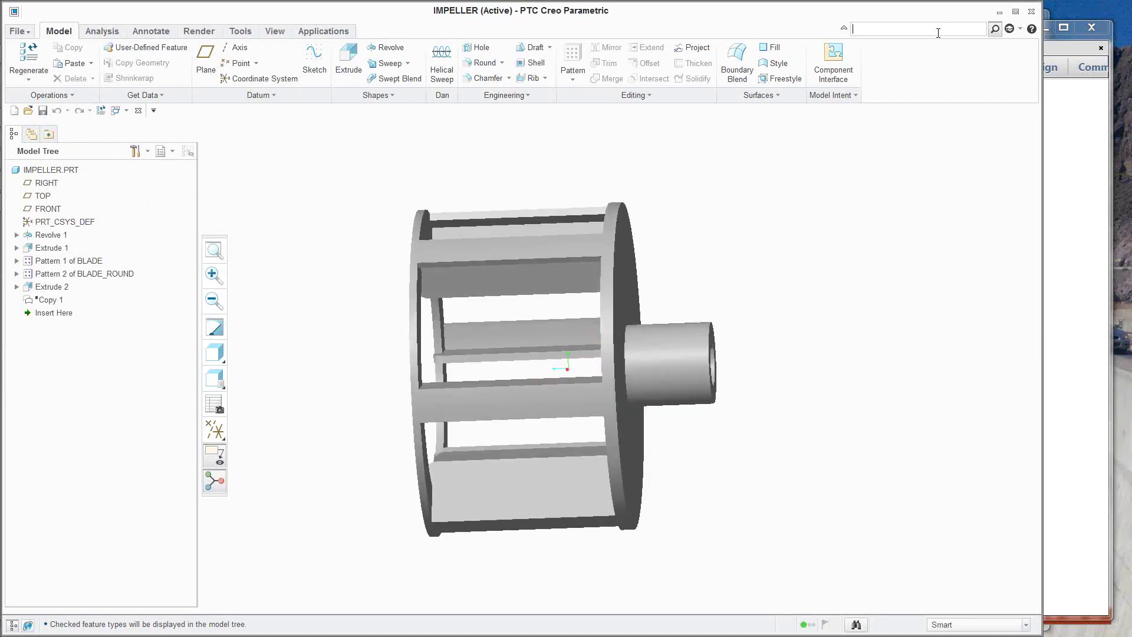
text(model)
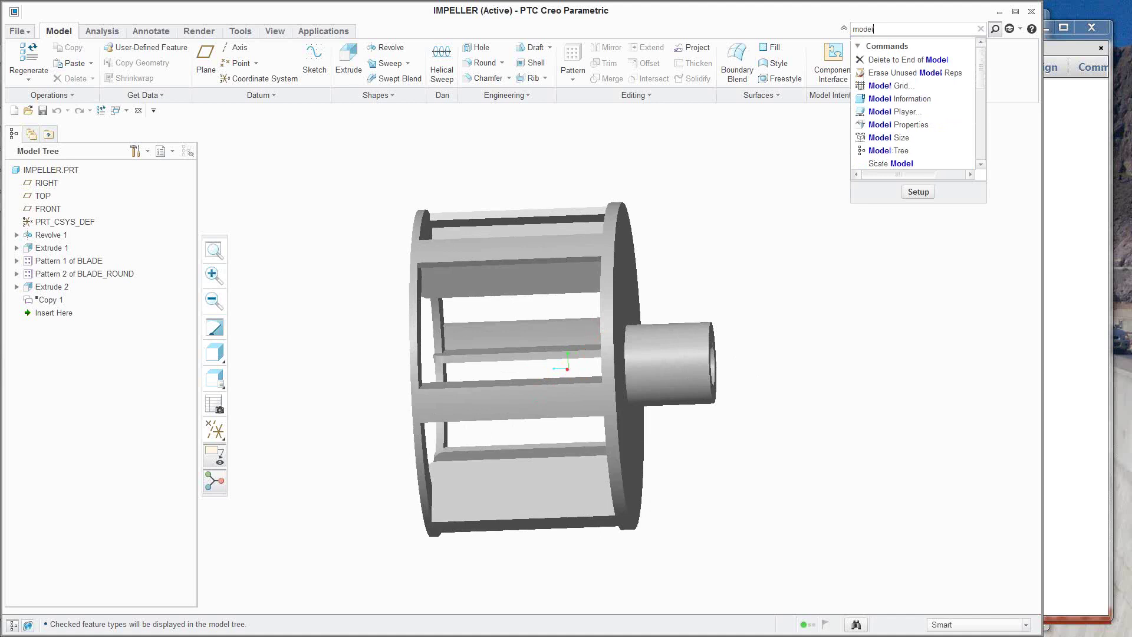
mouse_move(887, 144)
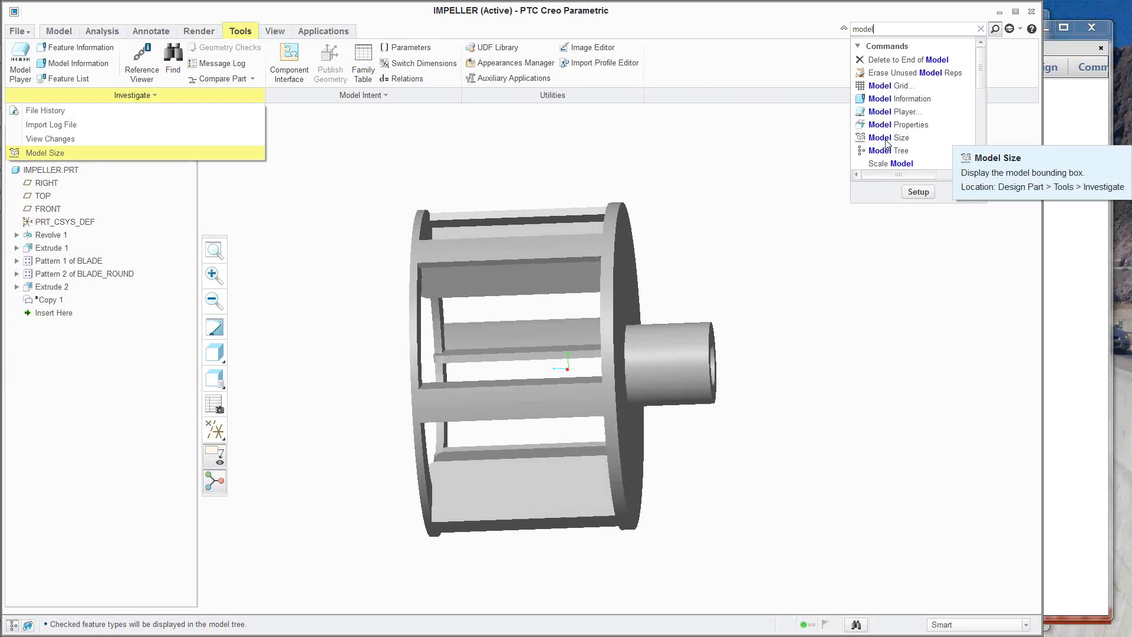
click(887, 139)
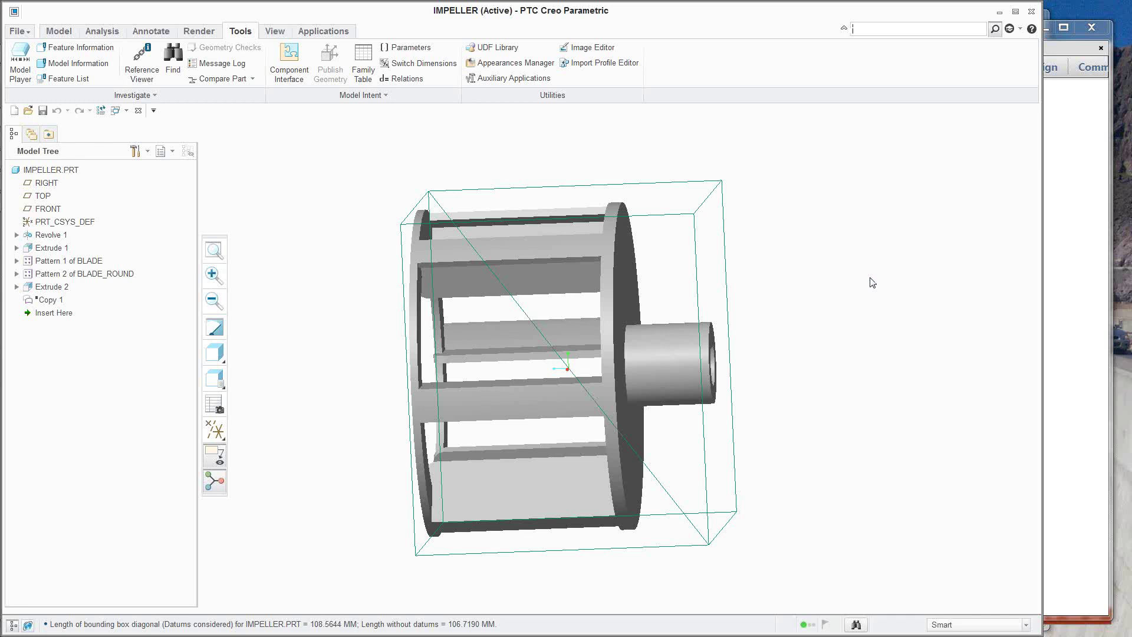
click(483, 248)
Return to drawing DRW0001 and open the origin options in the properties of the circular front view, VIEW_TEMPLATE_1
click(126, 111)
click(88, 154)
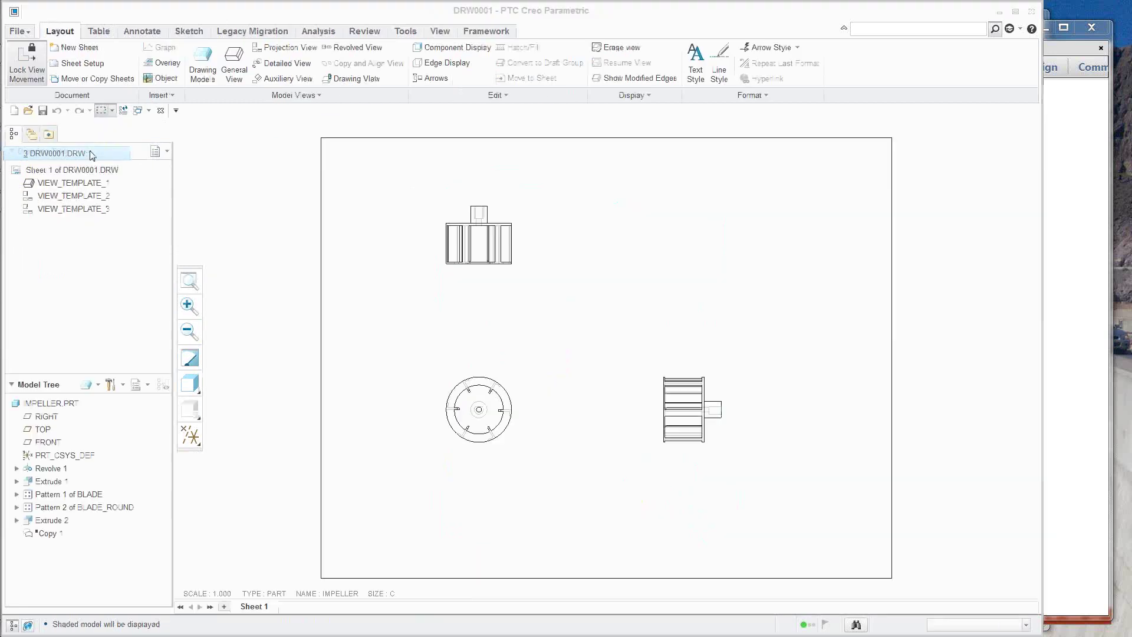
click(493, 423)
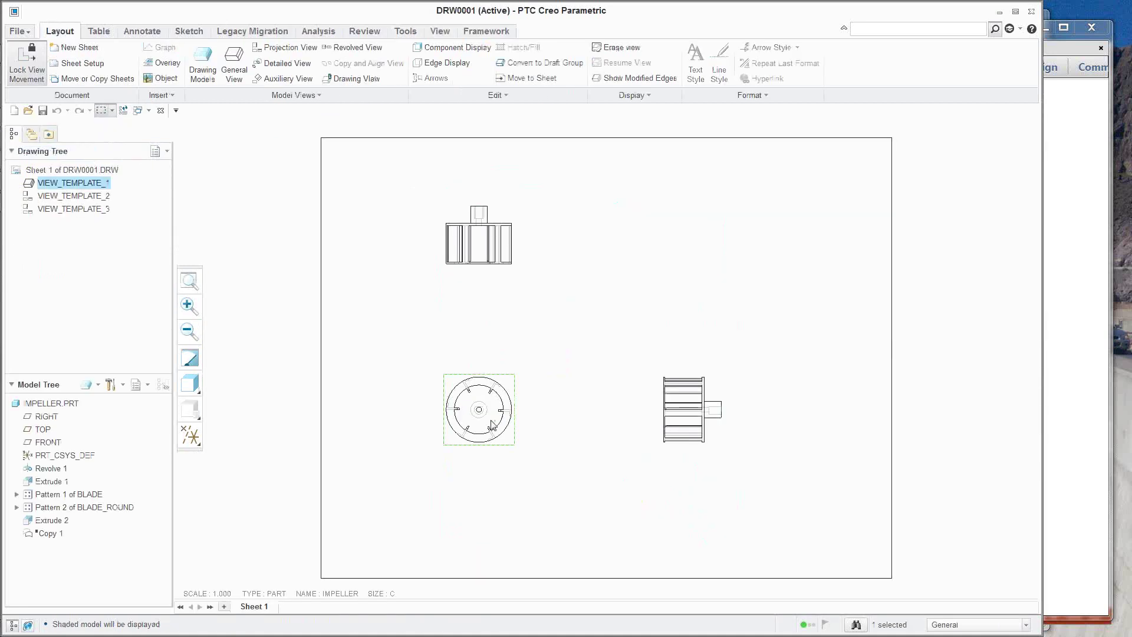
right_click(492, 427)
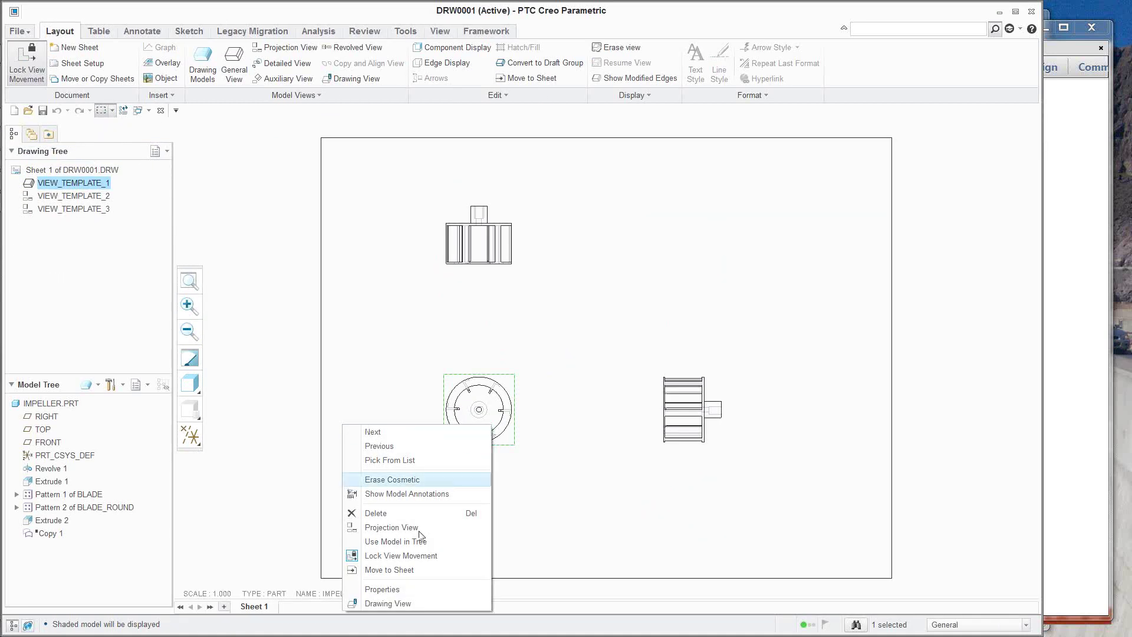
click(401, 589)
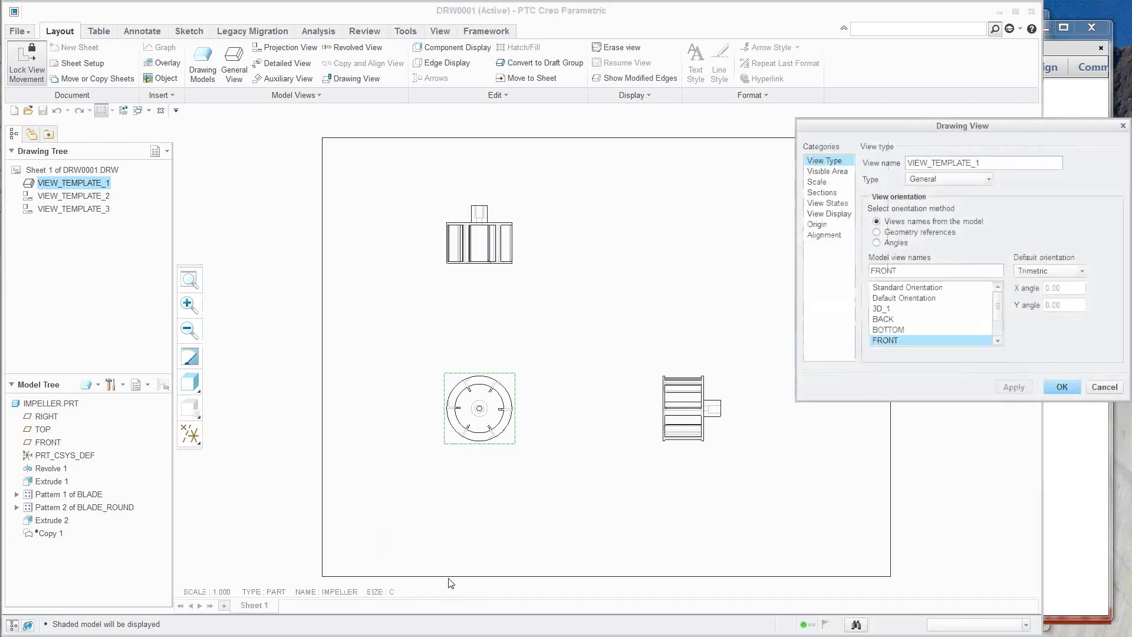
click(818, 226)
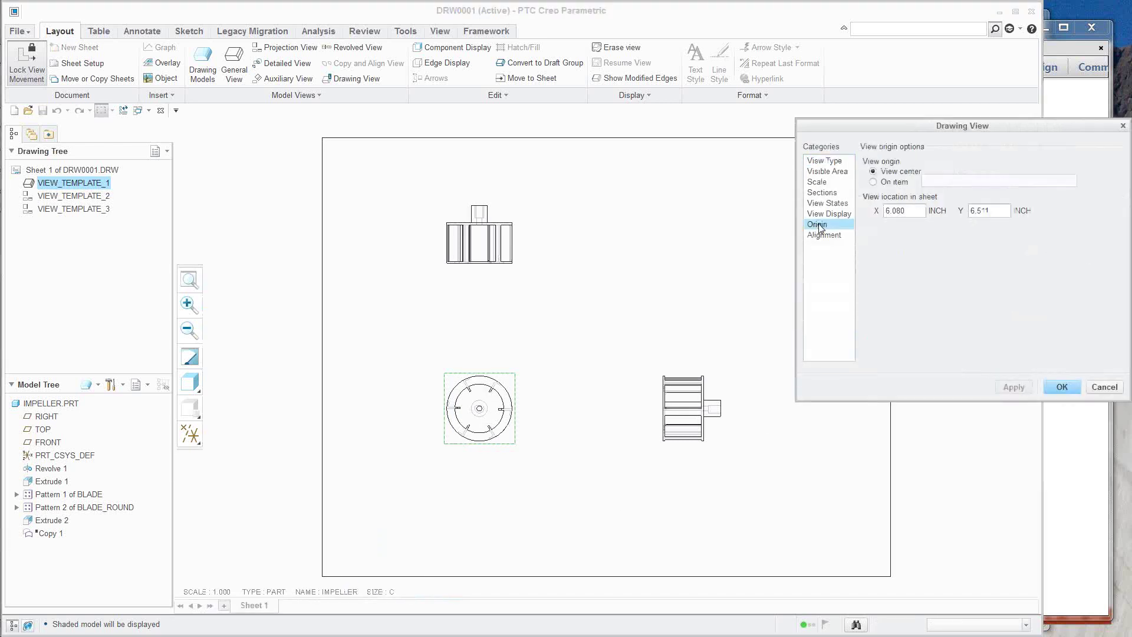
Set the front view's origin on item, using the short straight hub edge of Extrude 1, and accept the view properties
click(873, 182)
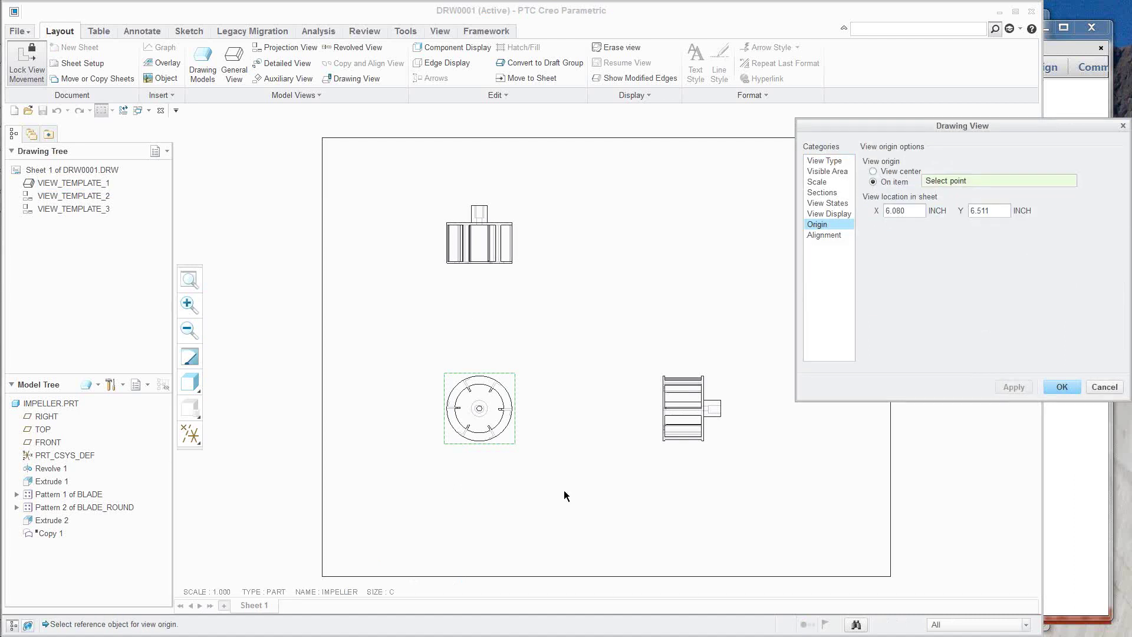
scroll(470, 420, down, 3)
scroll(470, 420, up, 6)
scroll(469, 420, up, 3)
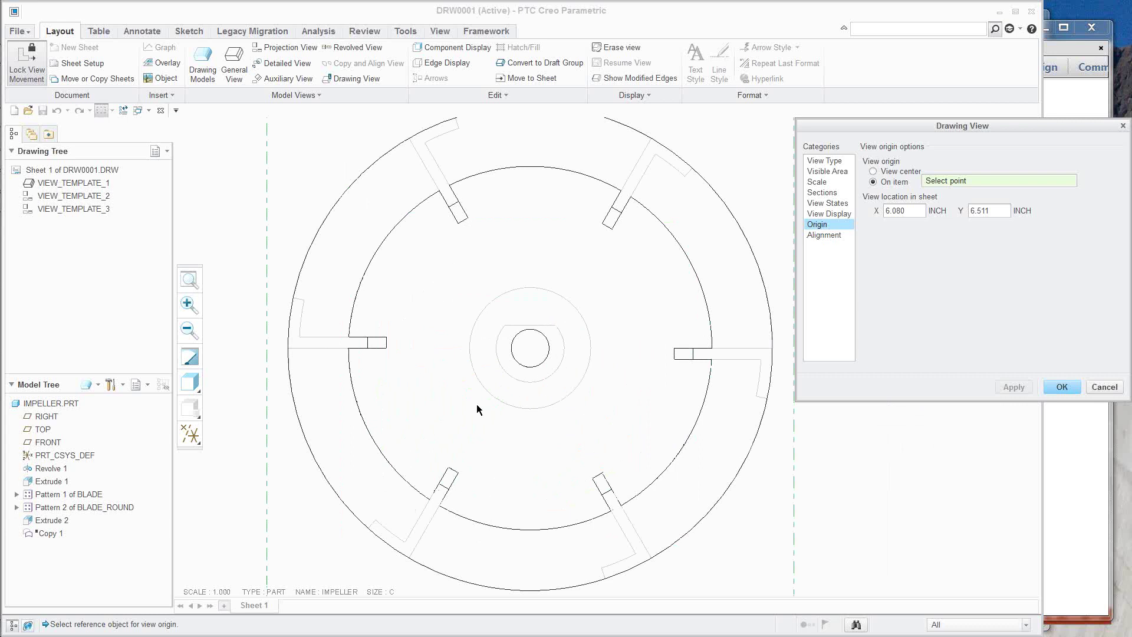
click(508, 326)
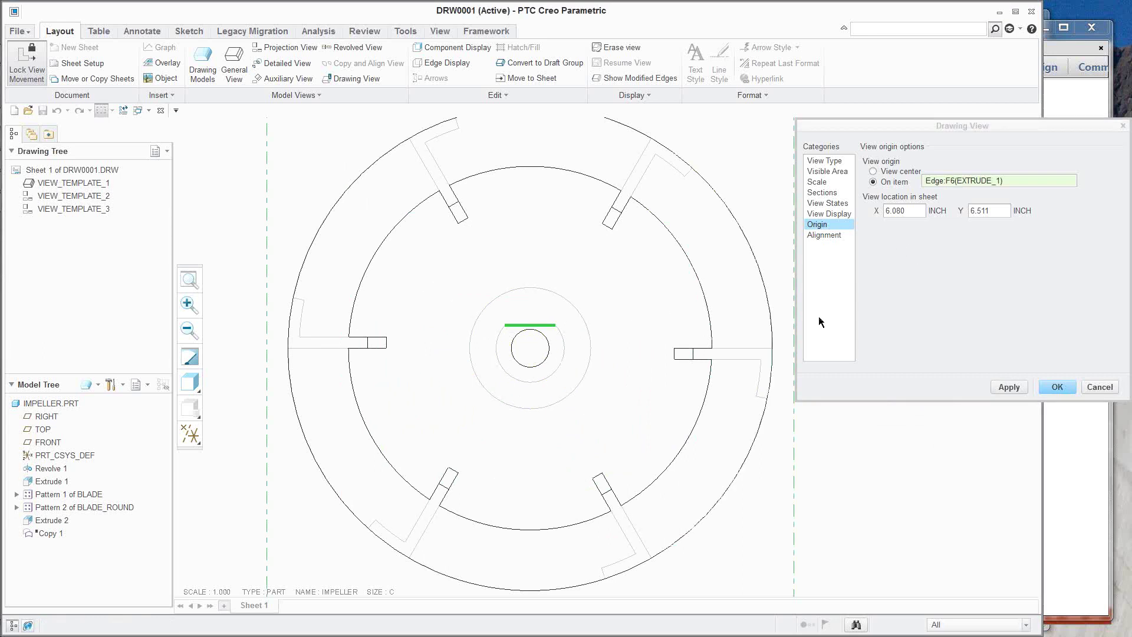
scroll(574, 394, up, 3)
scroll(575, 393, up, 2)
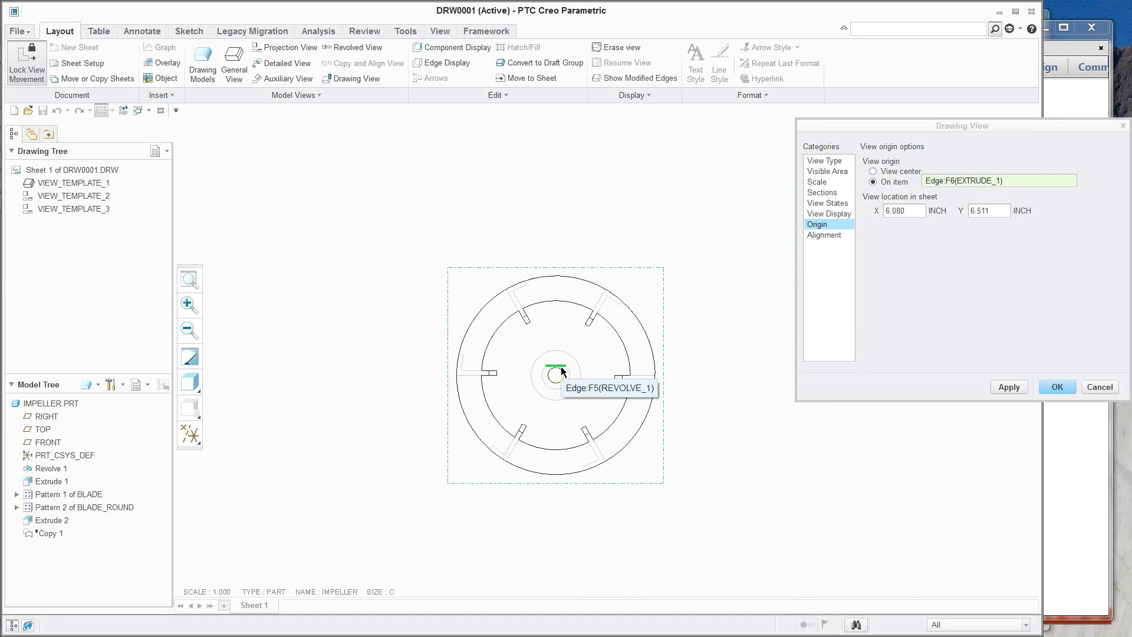
click(1057, 387)
scroll(849, 495, up, 2)
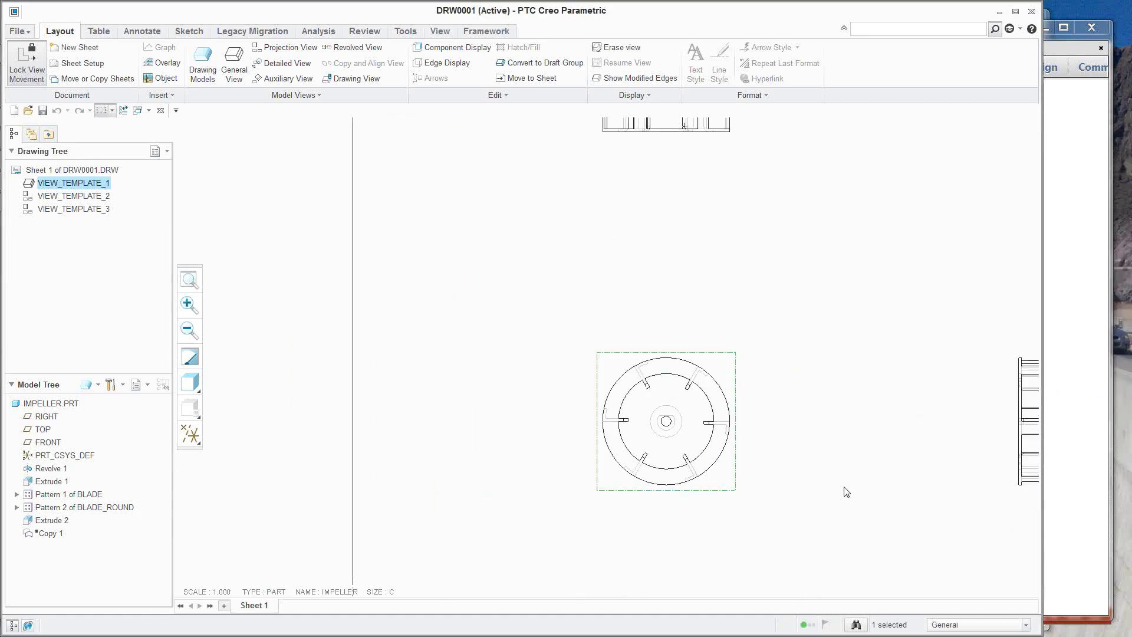
click(856, 481)
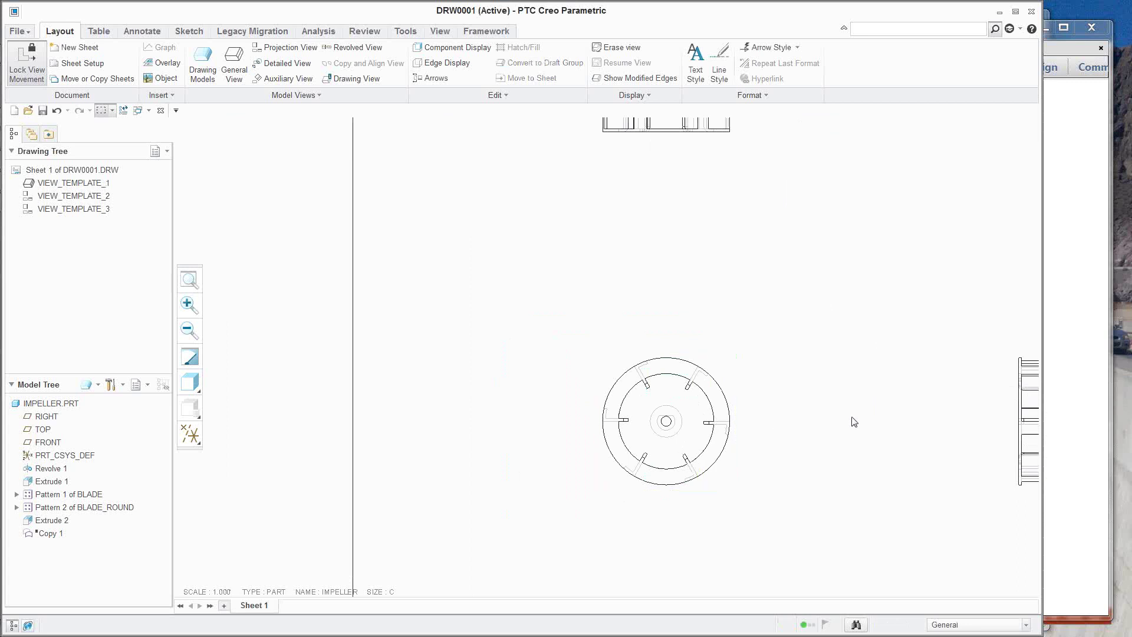
scroll(853, 411, down, 1)
scroll(853, 411, down, 2)
scroll(852, 411, up, 5)
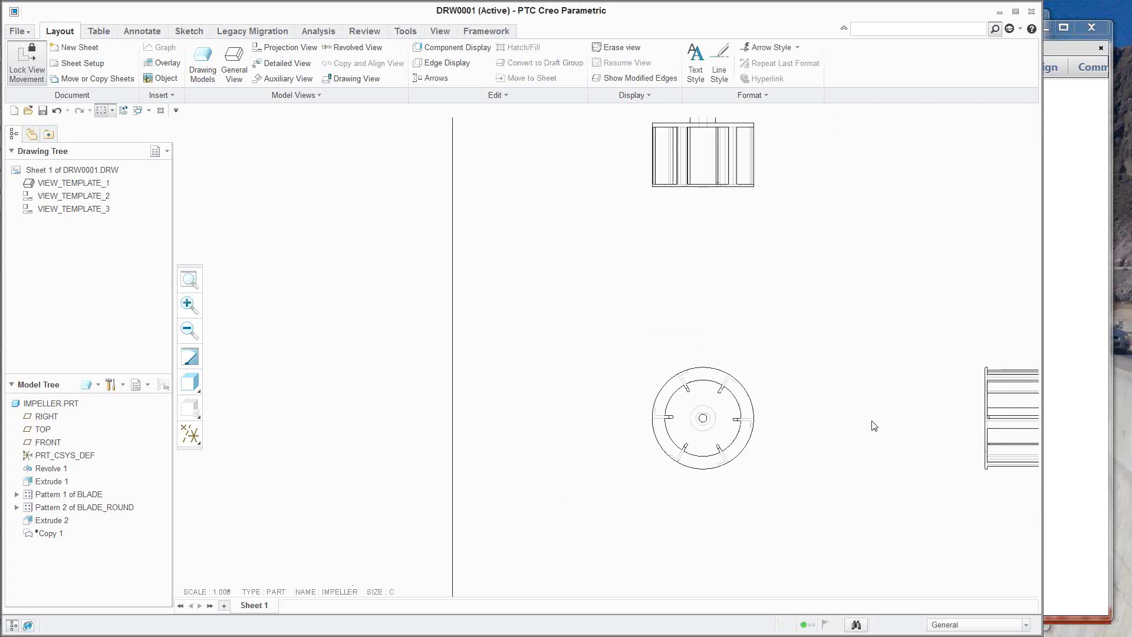
scroll(341, 406, up, 1)
scroll(311, 411, up, 2)
scroll(312, 411, down, 1)
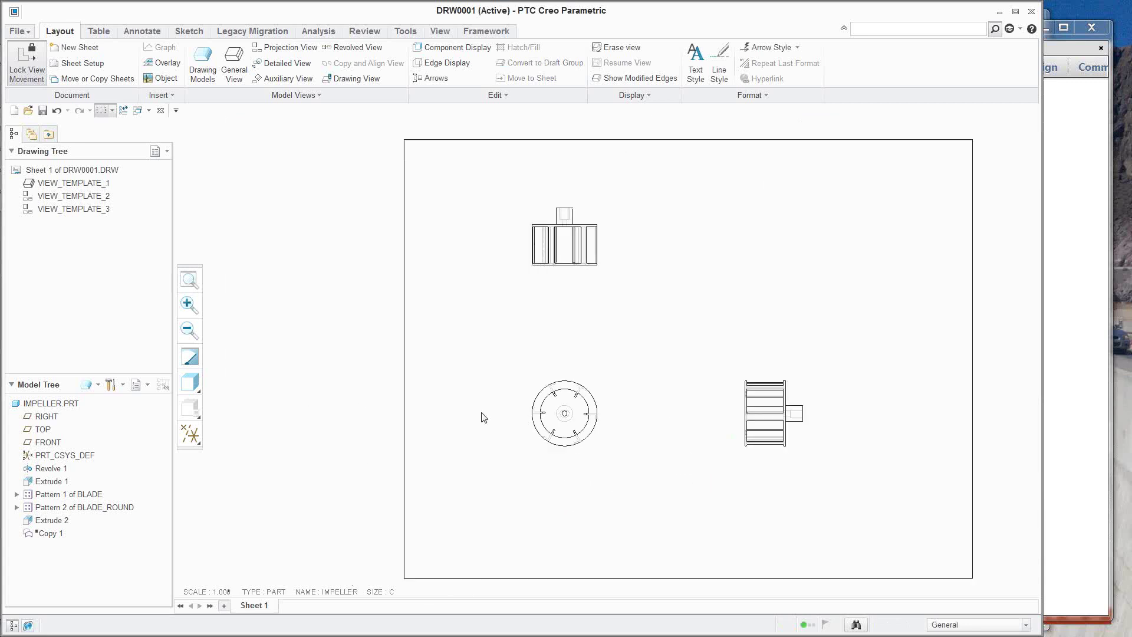
scroll(800, 378, down, 1)
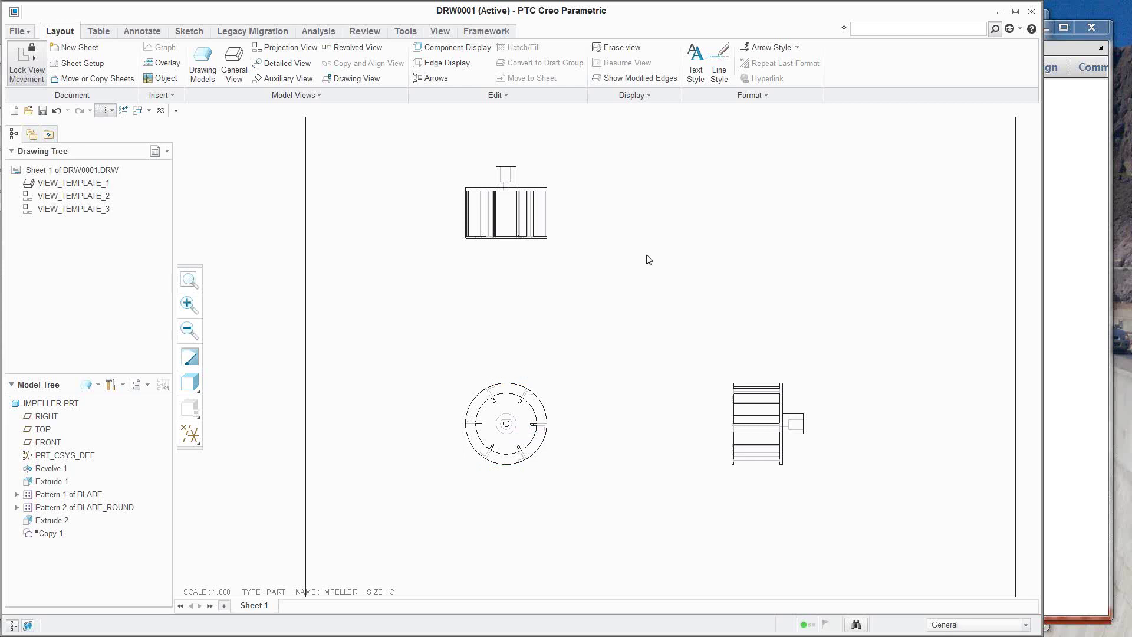
Switch to the IMPELLER.PRT window, open its Model Properties and move the dialog away from the model
click(149, 112)
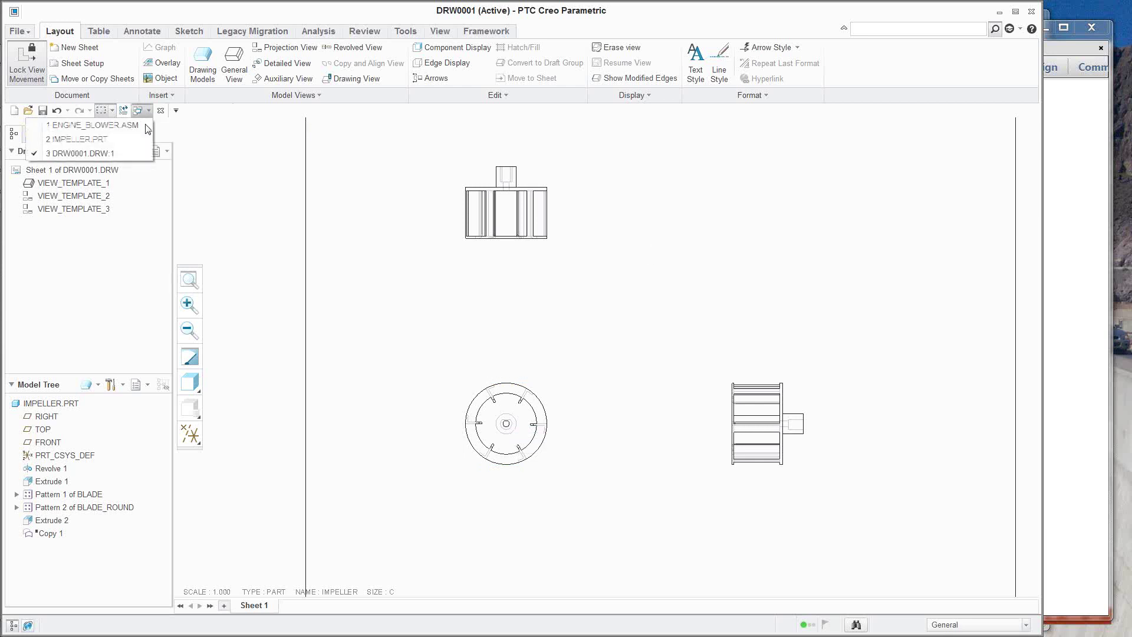
click(114, 67)
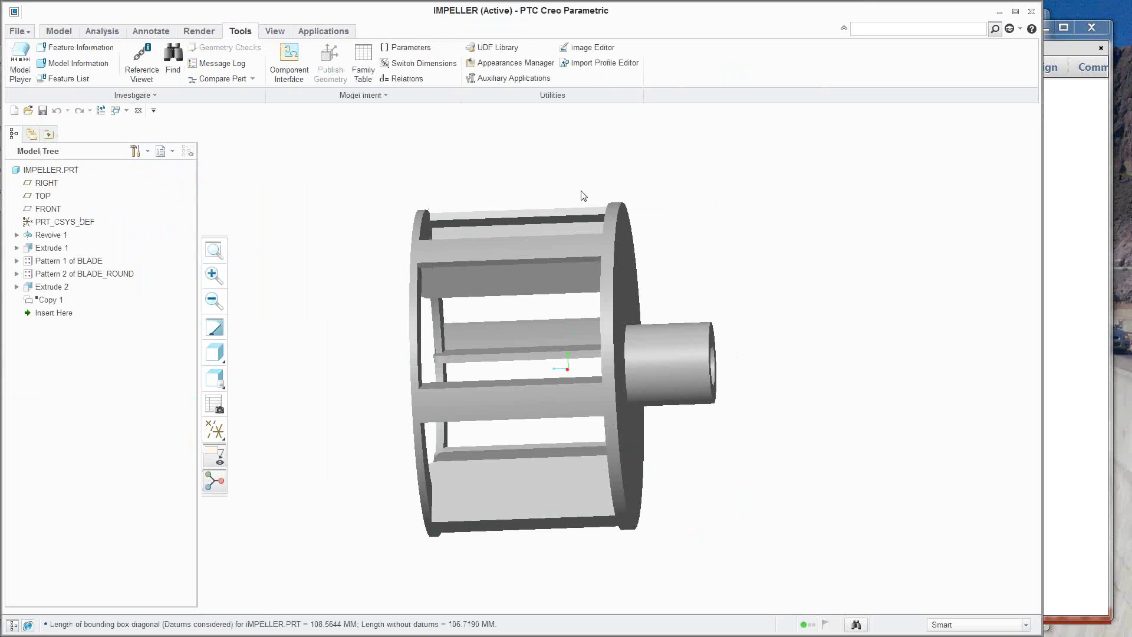
click(28, 33)
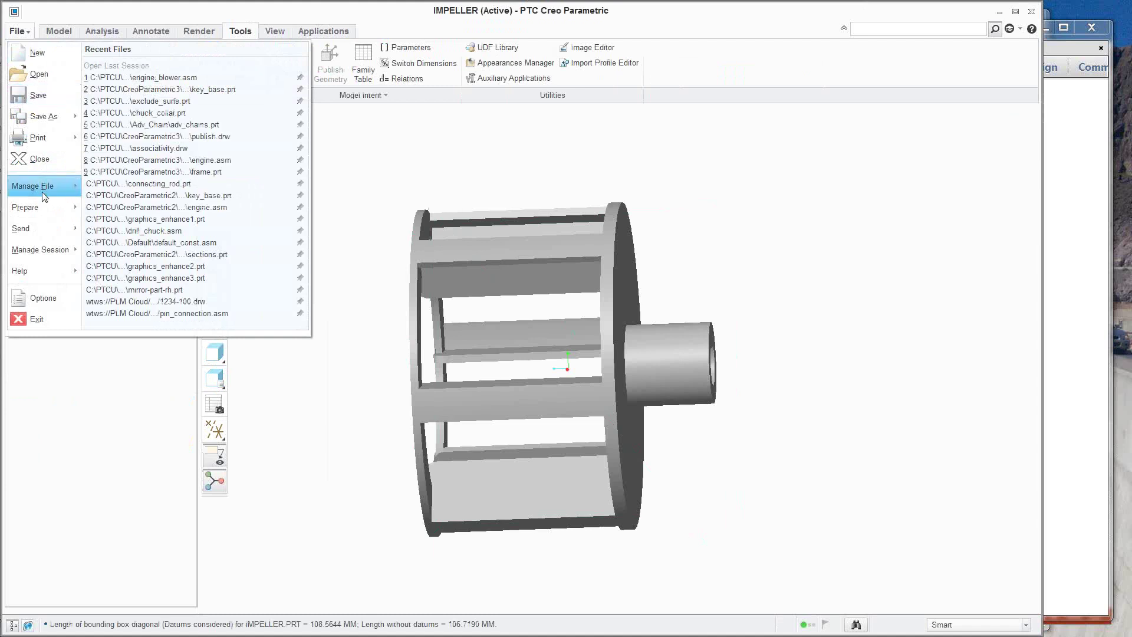
mouse_move(43, 192)
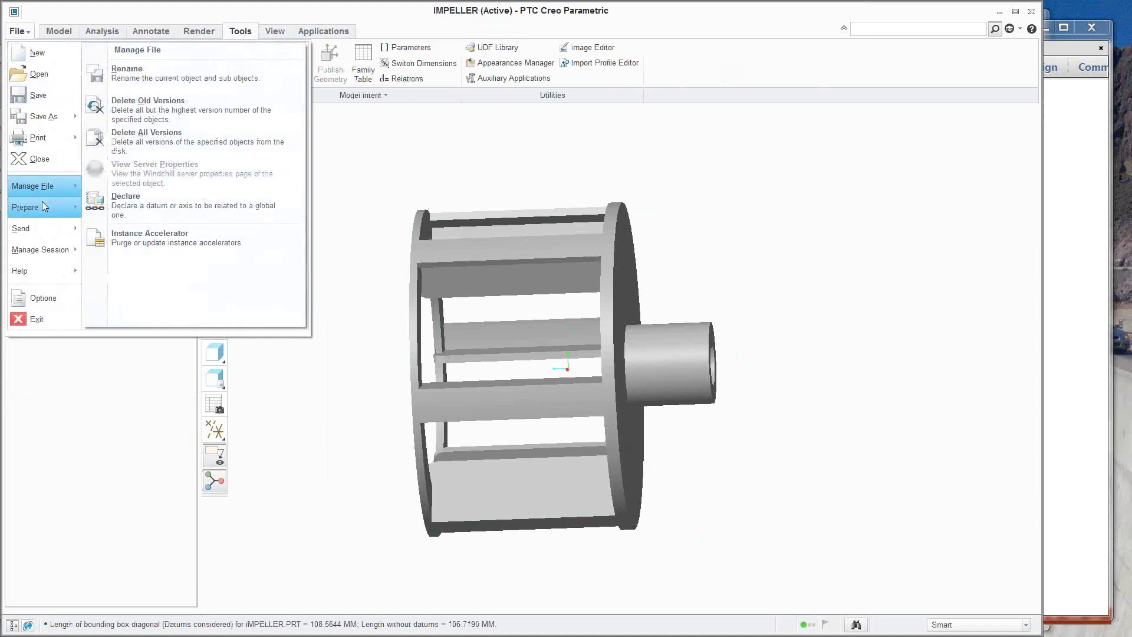
click(143, 73)
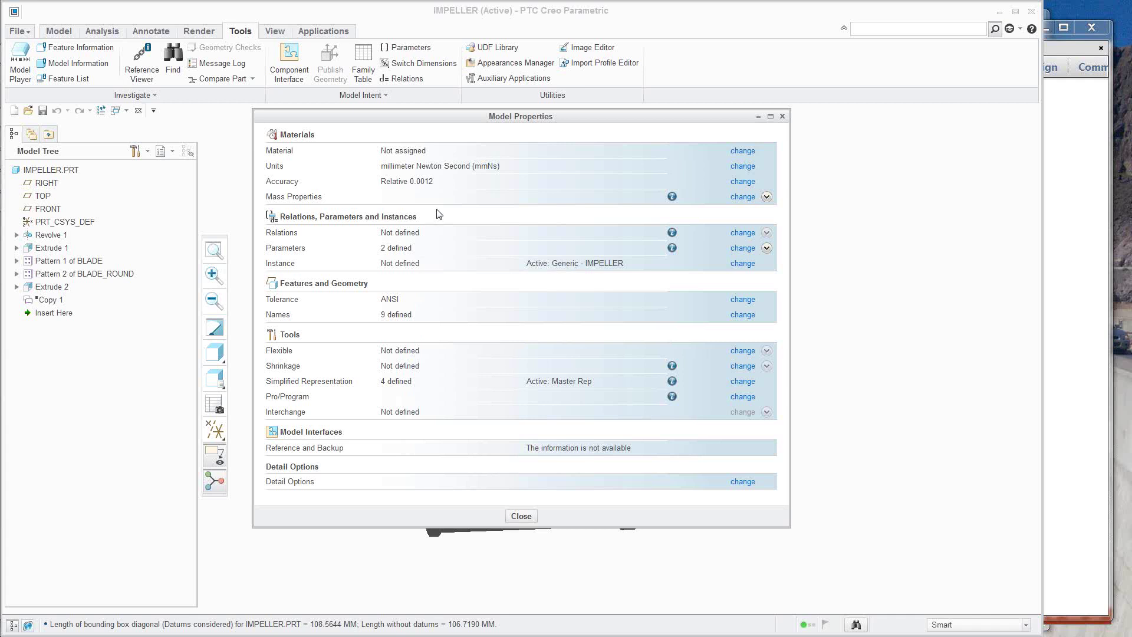
drag(456, 116, 669, 59)
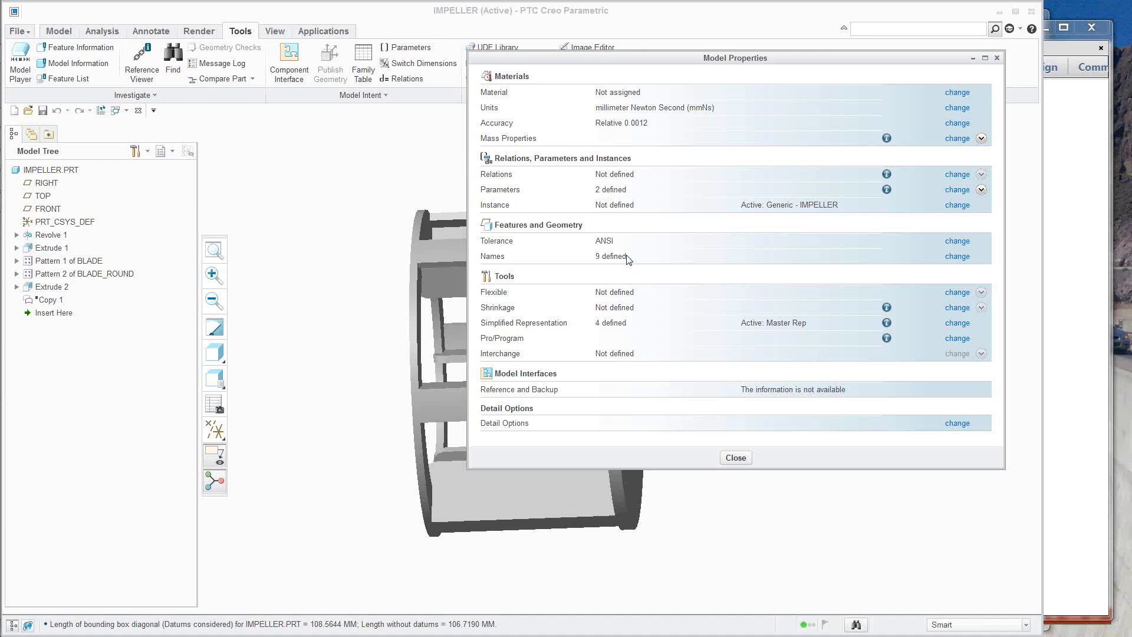
Generate the impeller's mass properties report with a density of 1 tonne/mm^3, then close the report
click(886, 139)
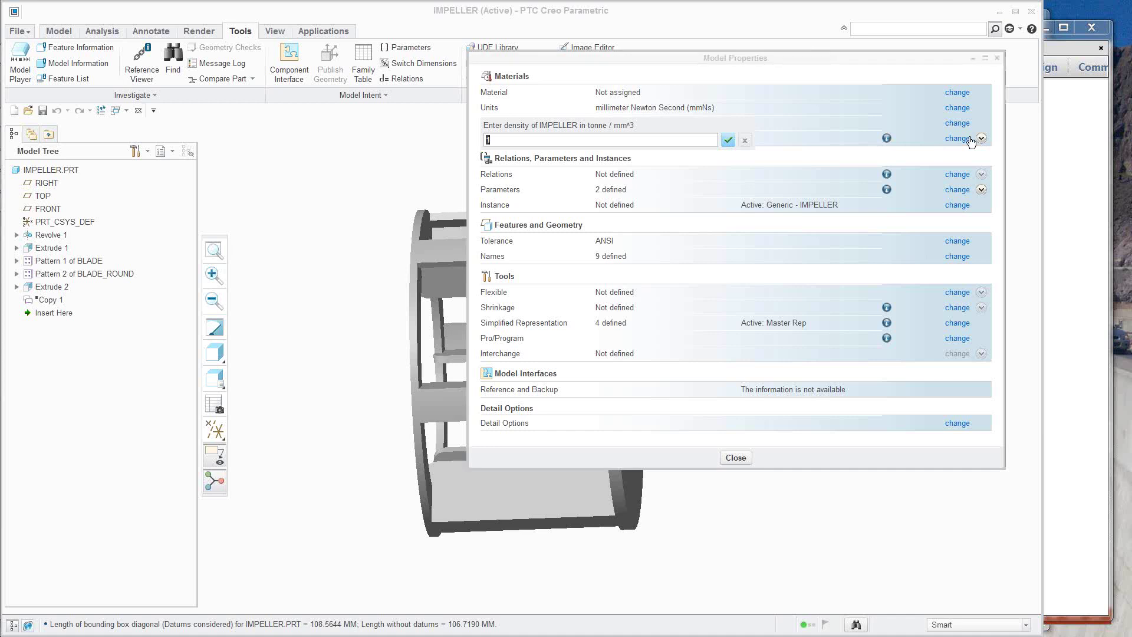
click(728, 142)
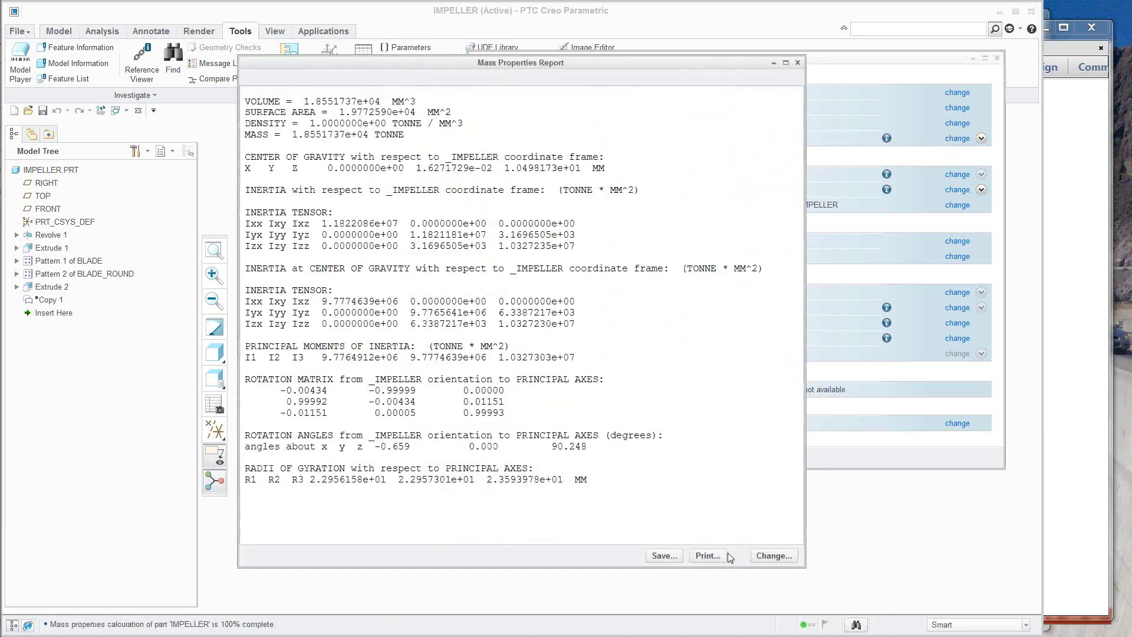
click(797, 62)
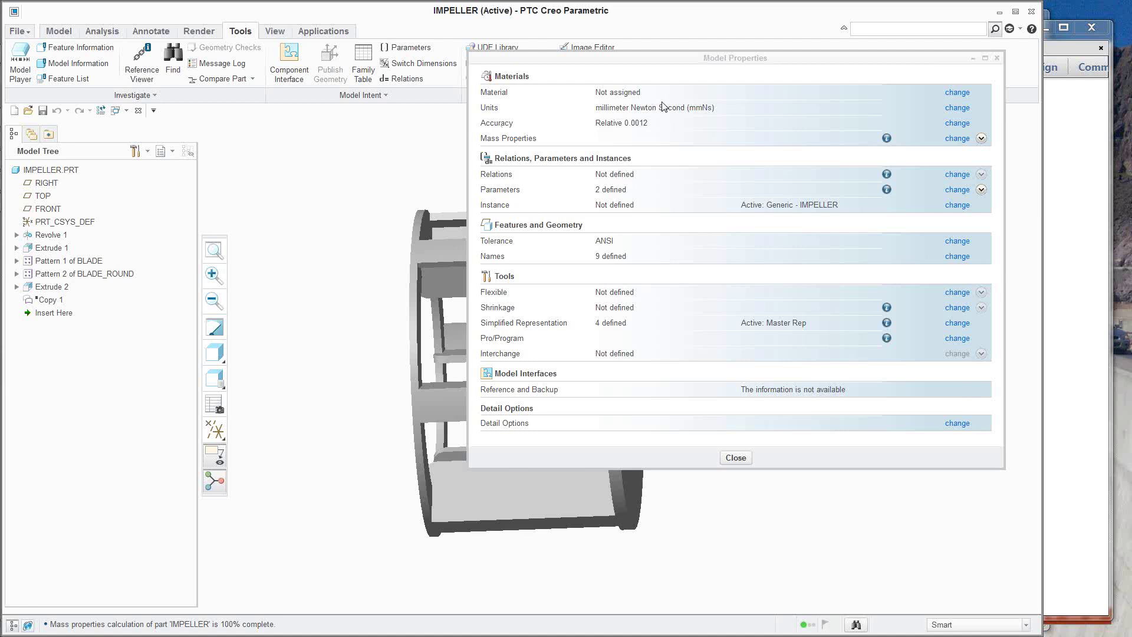
Inspect the impeller's relative accuracy setting without editing it, then close Model Properties
click(957, 124)
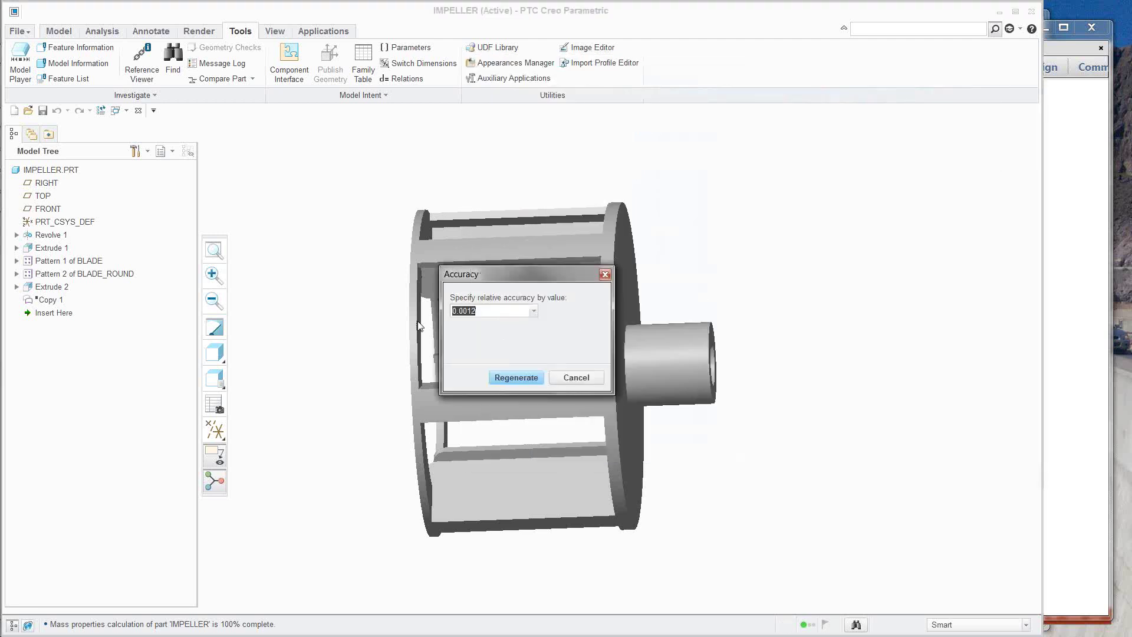
click(565, 377)
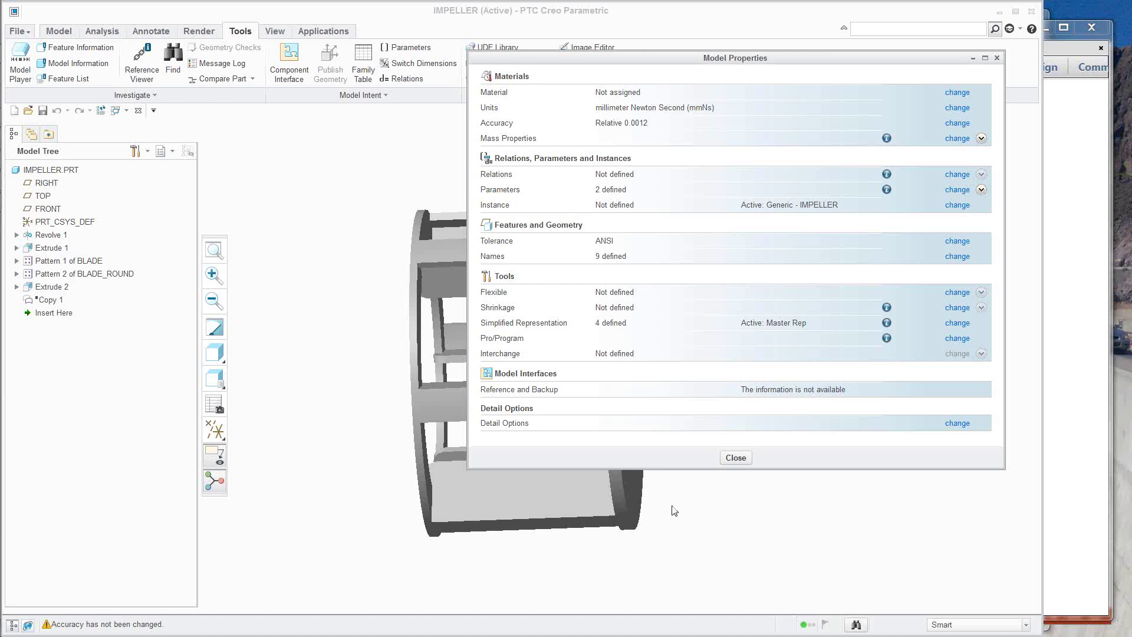
click(732, 457)
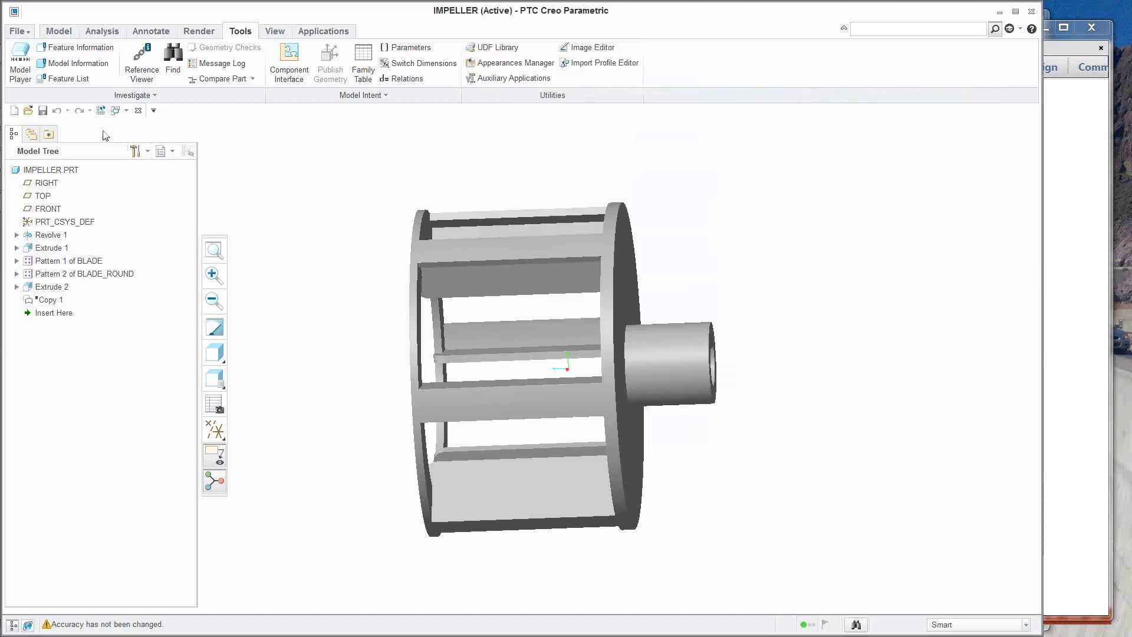
Create a new sheetmetal part with the default name prt0001, using the default template
click(13, 111)
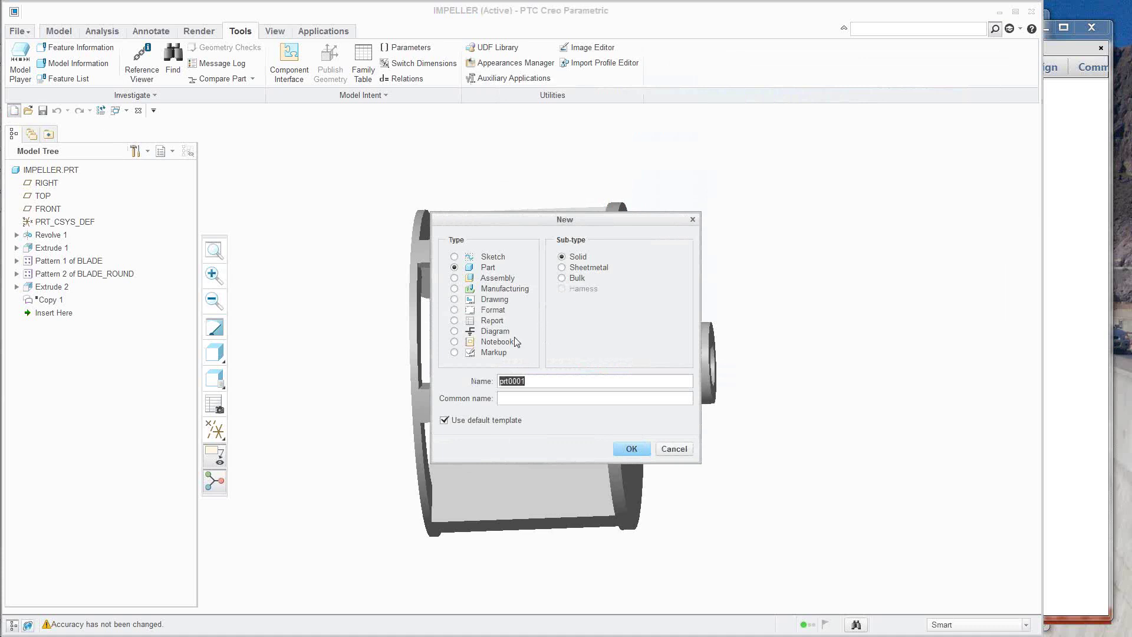
click(641, 451)
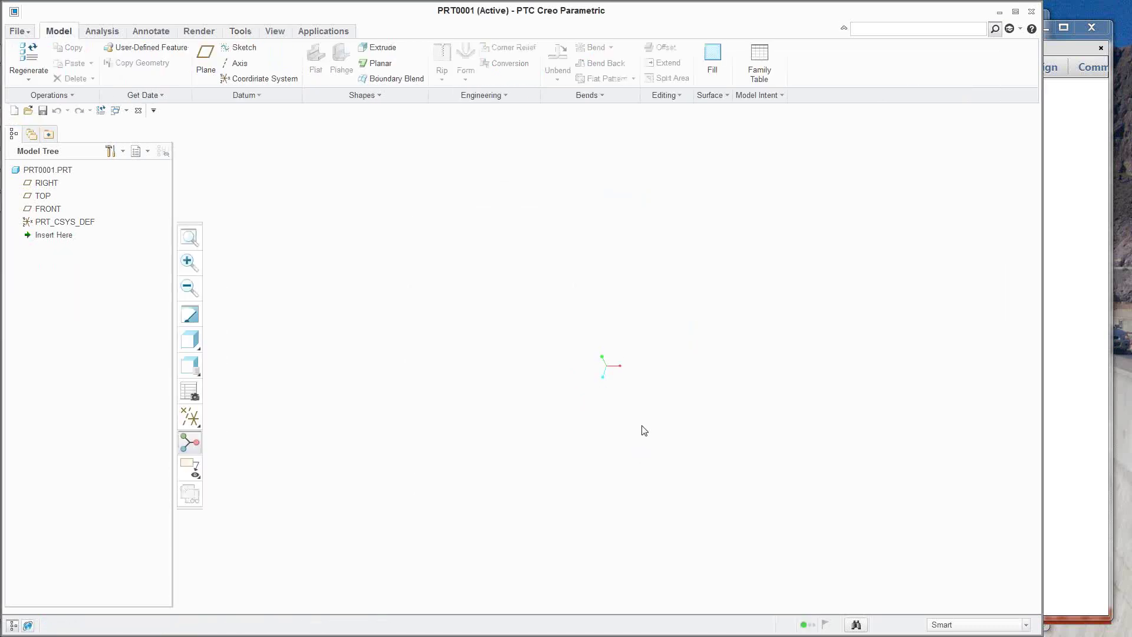
mouse_move(9, 60)
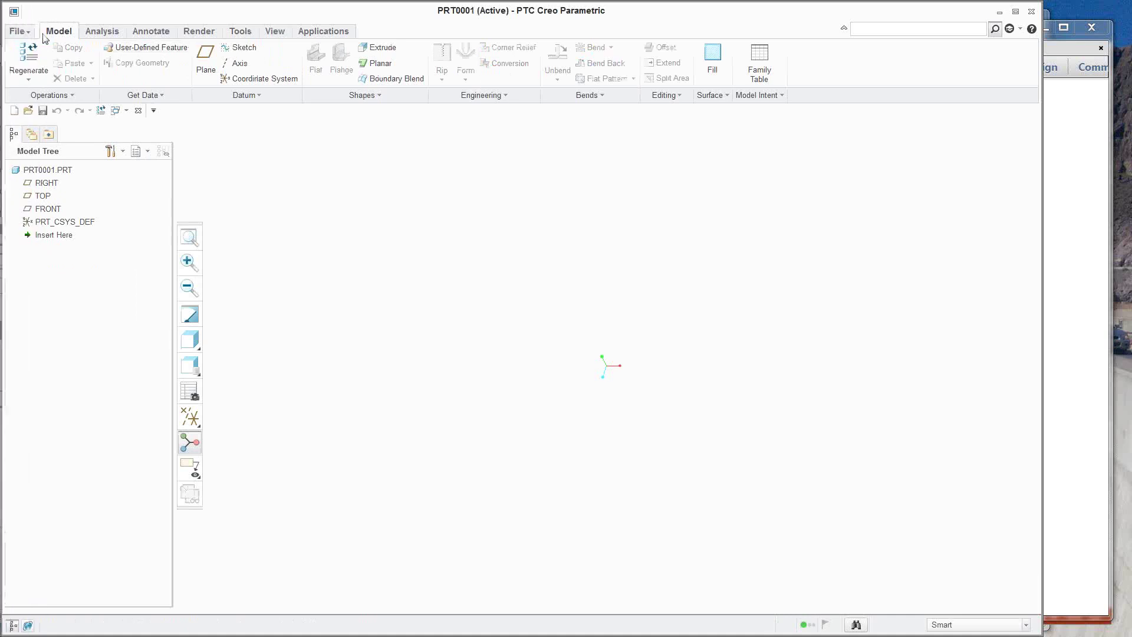
Inspect the new sheetmetal part's absolute accuracy setting in Model Properties, then close the dialog
click(24, 33)
mouse_move(30, 205)
click(130, 76)
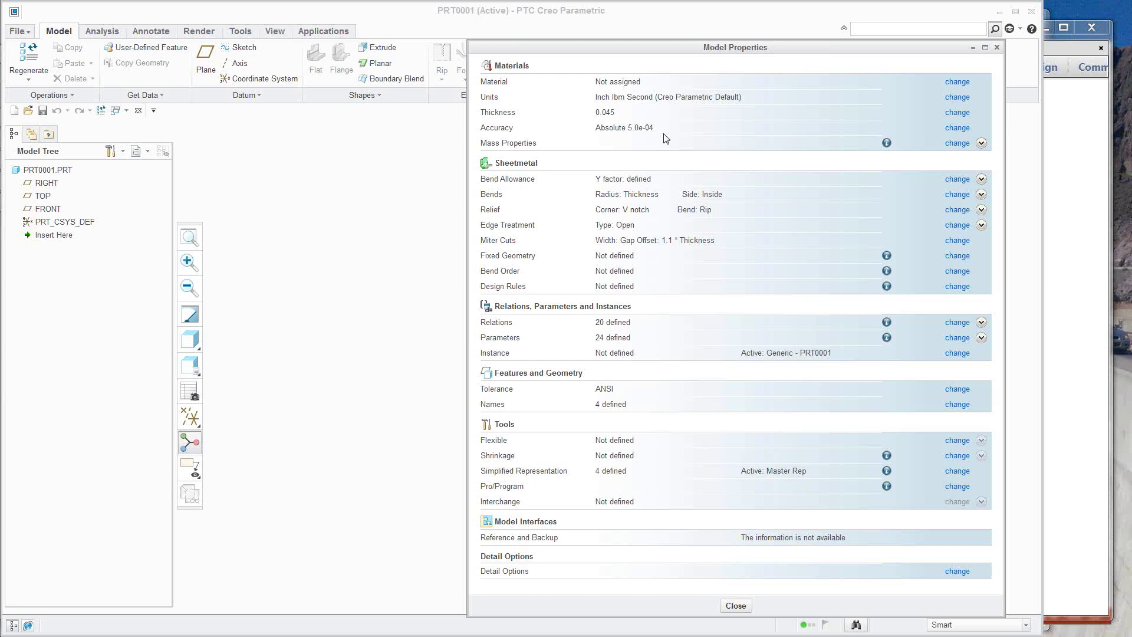
click(997, 48)
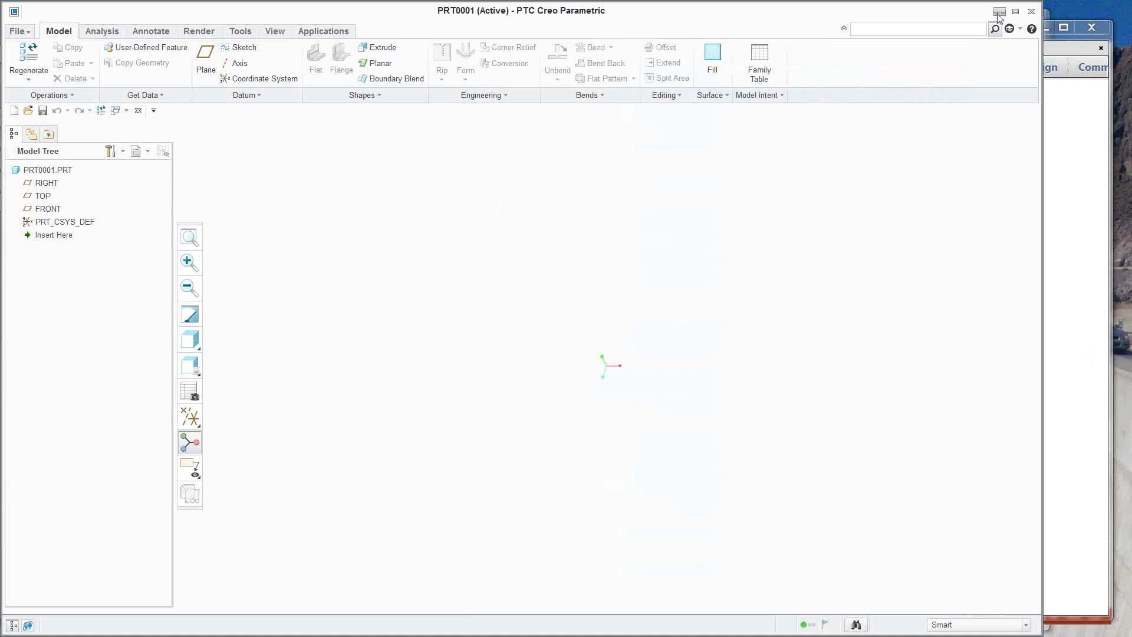
Minimize the open Creo part and drawing windows and switch to the Core Updates Creo 3 from 2.pptx presentation in PowerPoint
click(998, 13)
click(1000, 13)
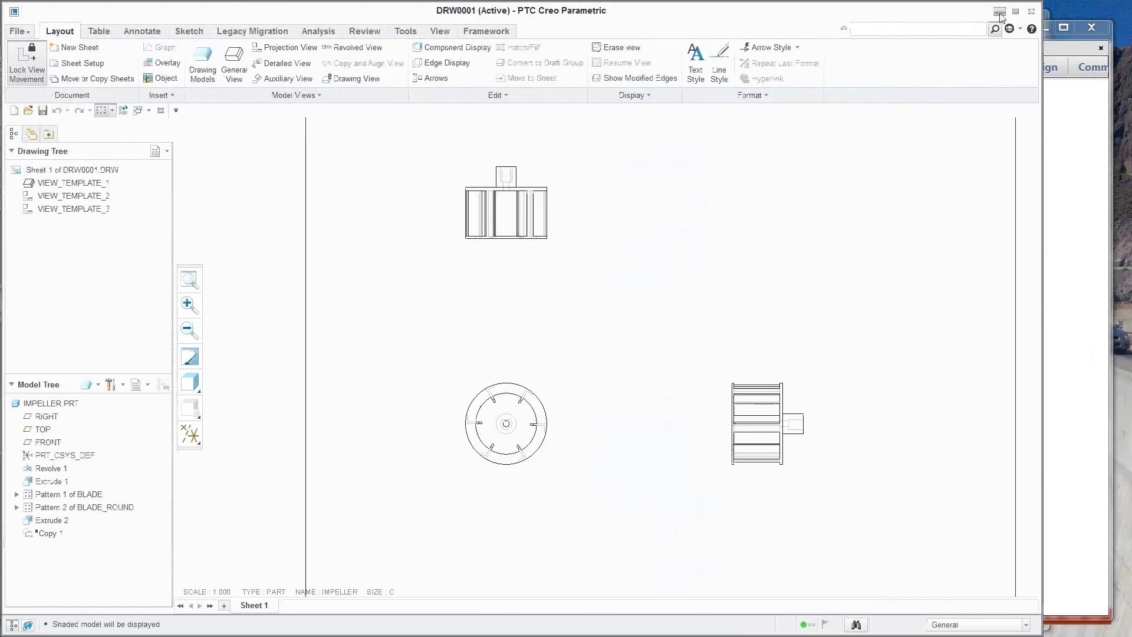
click(999, 13)
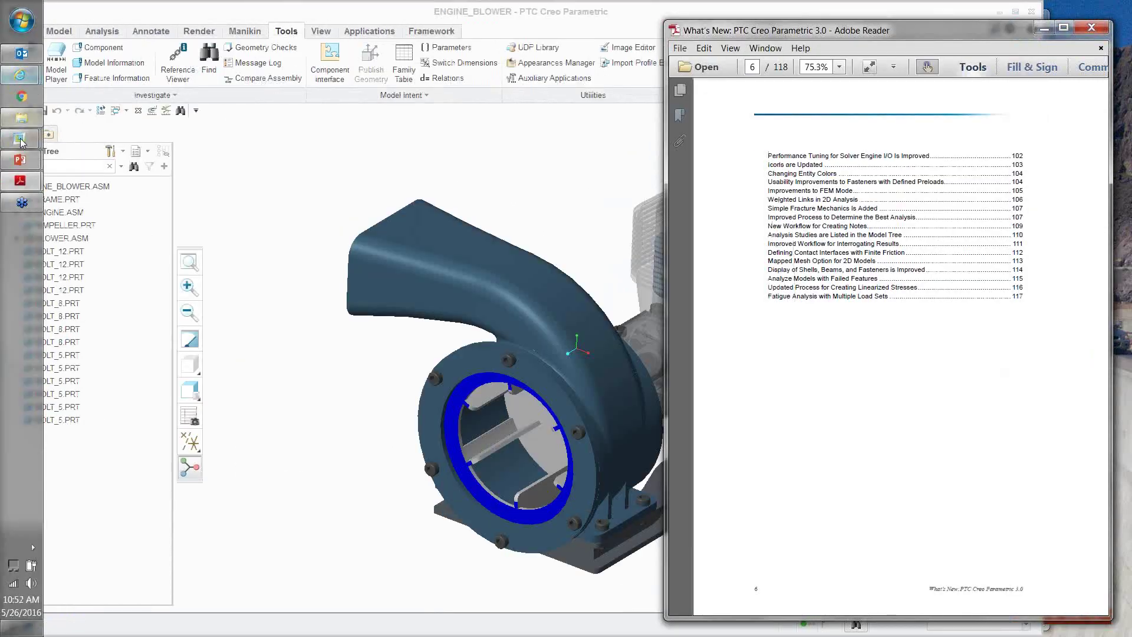
mouse_move(20, 164)
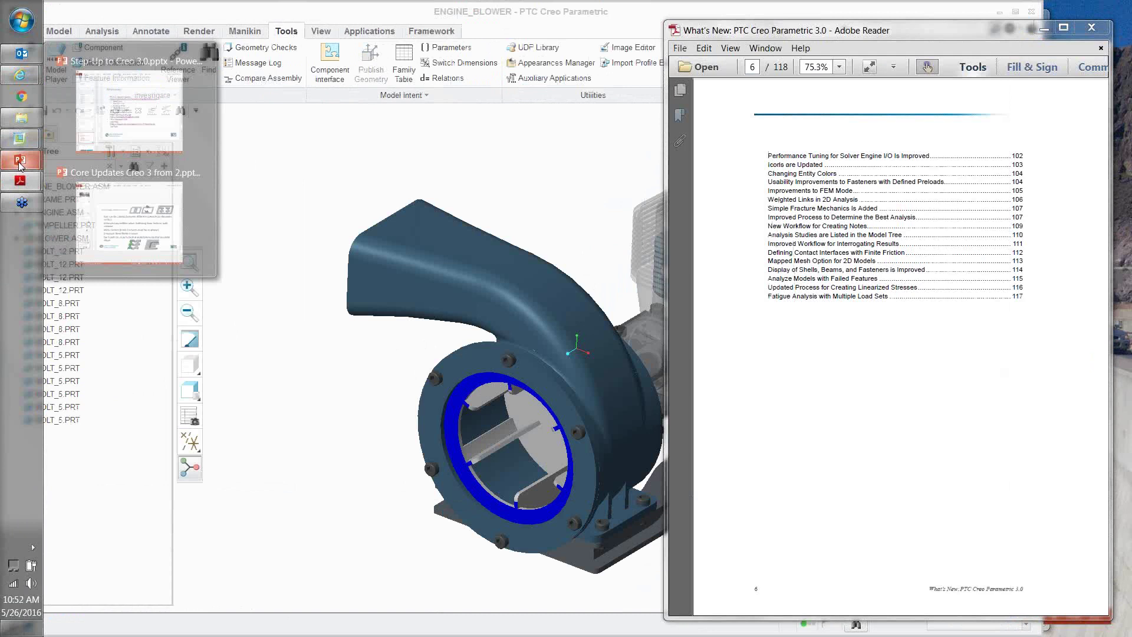
click(132, 224)
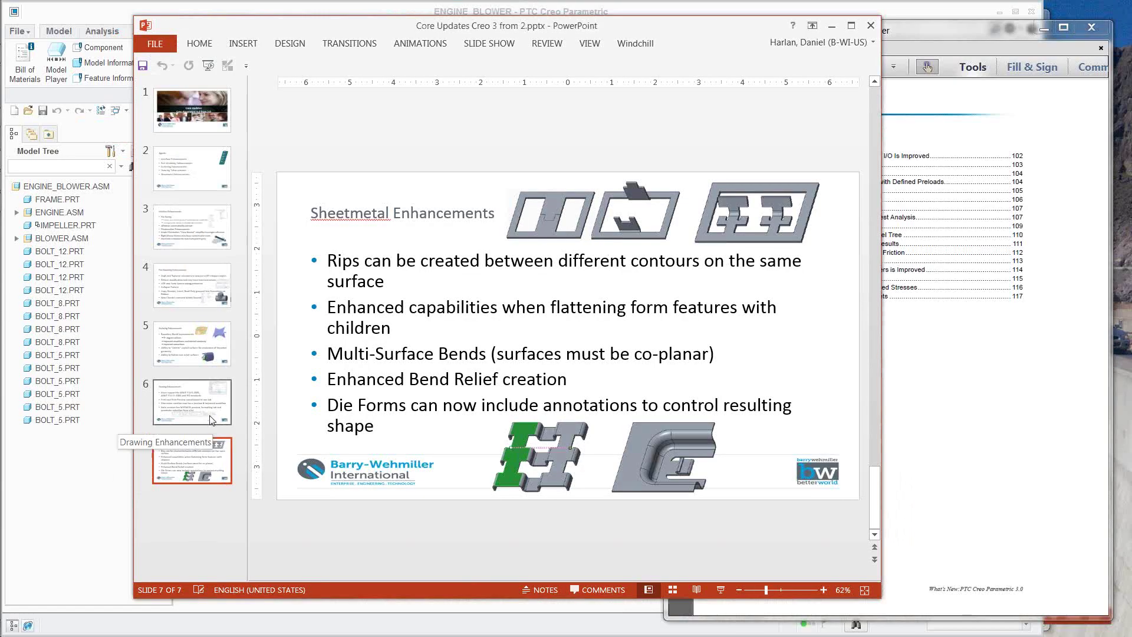